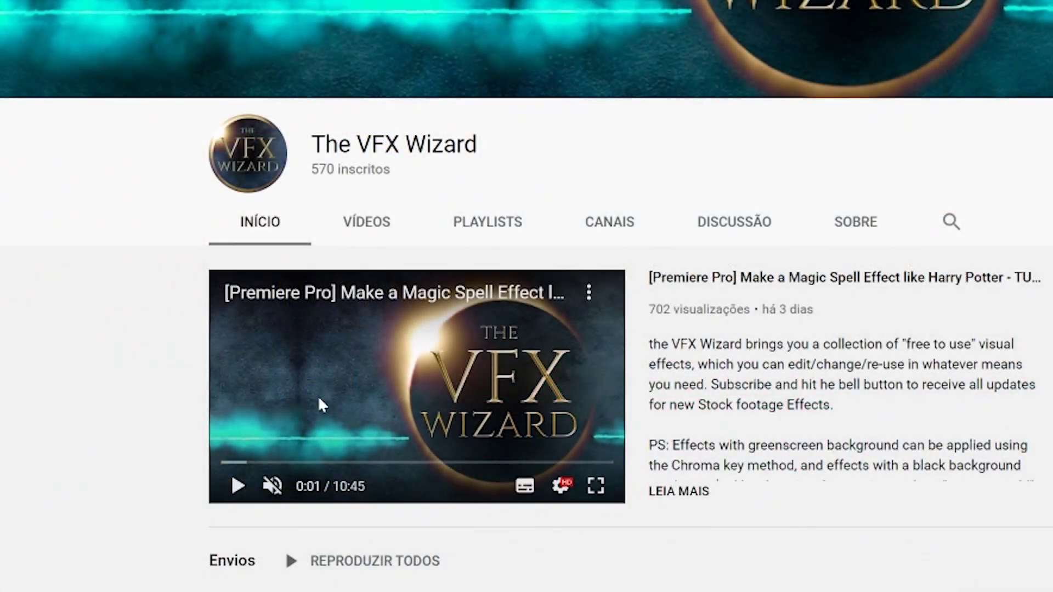
# Scroll The VFX Wizard channel page down past the Envios and FREE VFX rows to the fireplace effects.
pyautogui.scroll(-6, 348, 356)
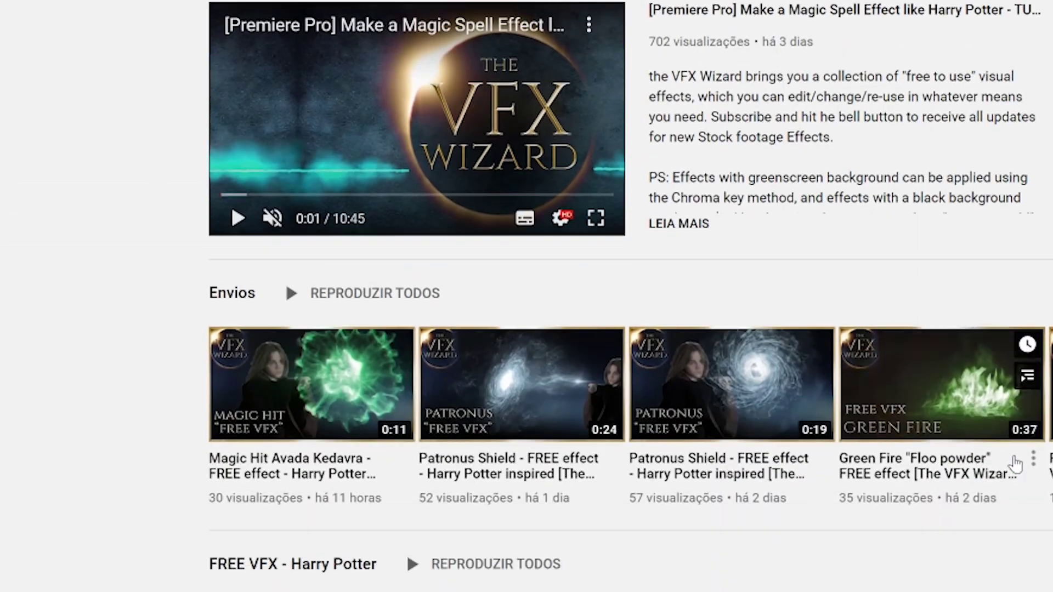
pyautogui.scroll(-7, 1015, 464)
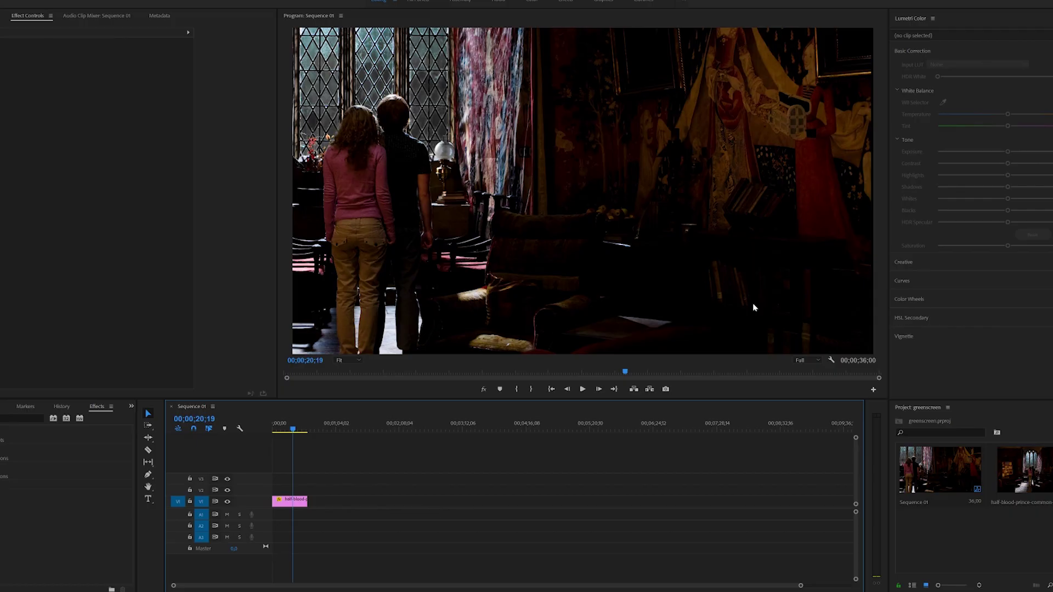
# Rename the file to 'fireplace 3' and drop it onto V2 at the start of Sequence 01.
pyautogui.click(295, 503)
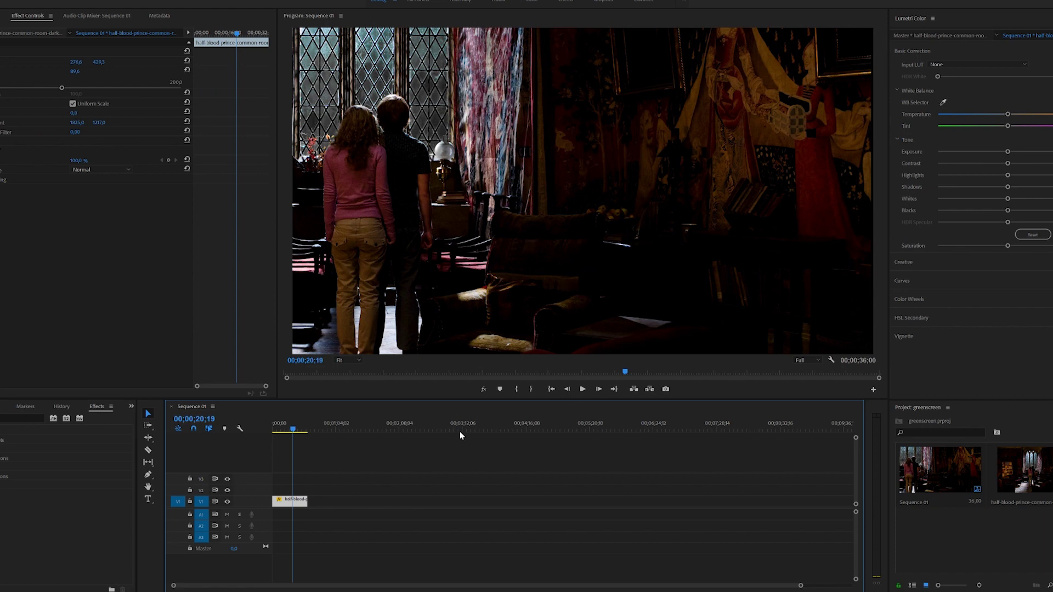
pyautogui.hotkey('ctrl', 'shift', 'a')
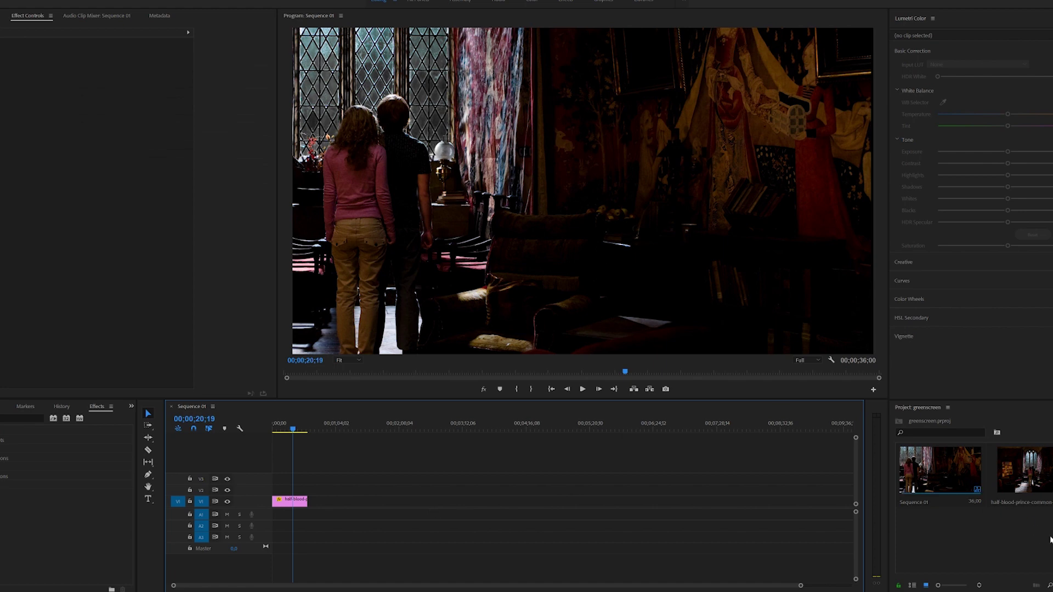
pyautogui.click(788, 283)
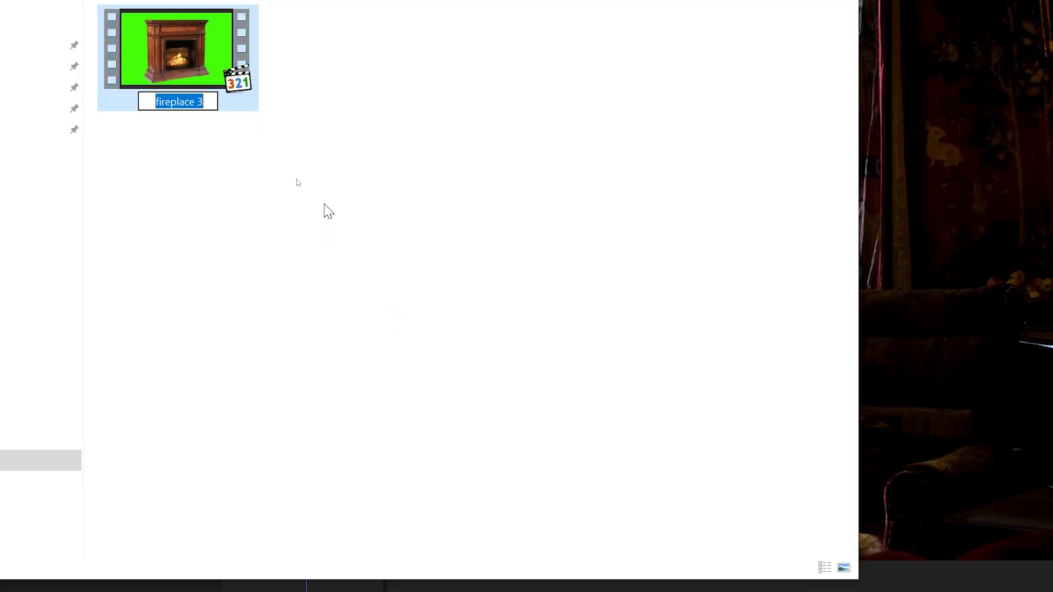
pyautogui.press('Return')
pyautogui.moveTo(202, 72); pyautogui.dragTo(280, 545)
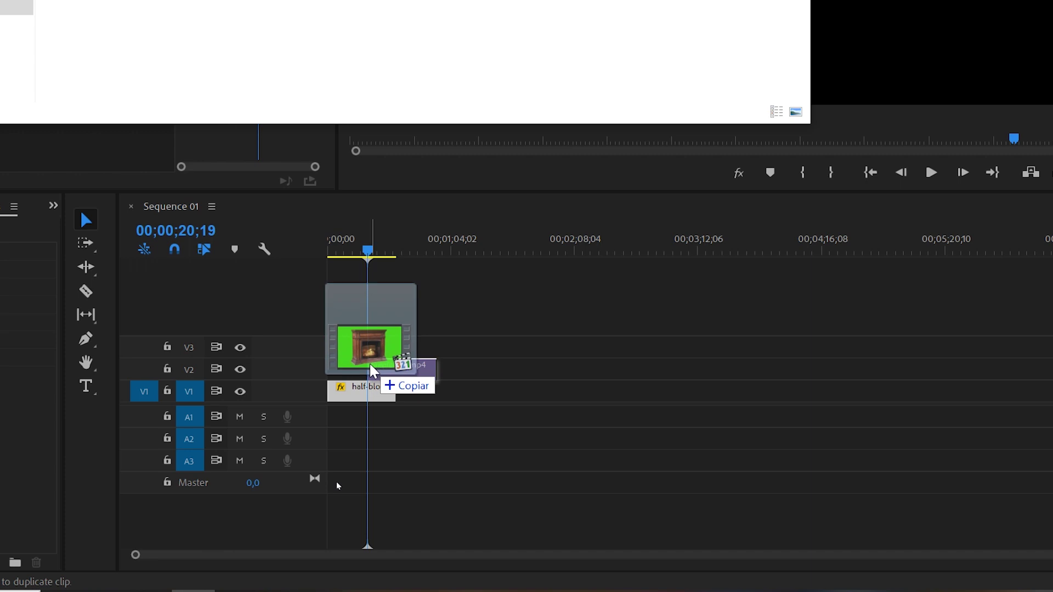
pyautogui.moveTo(373, 370); pyautogui.dragTo(332, 375)
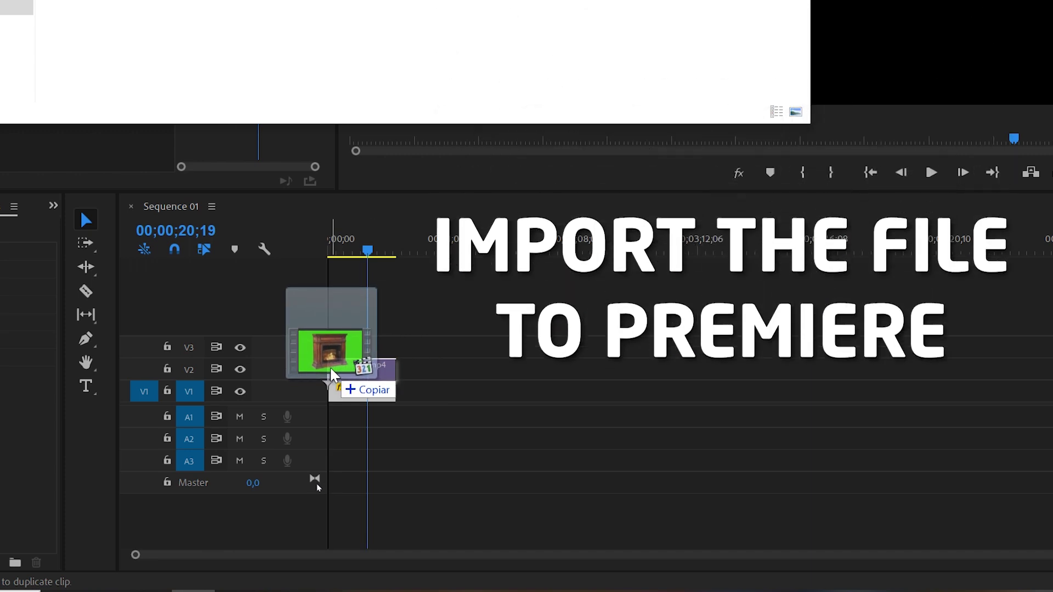
pyautogui.moveTo(331, 375); pyautogui.dragTo(331, 375)
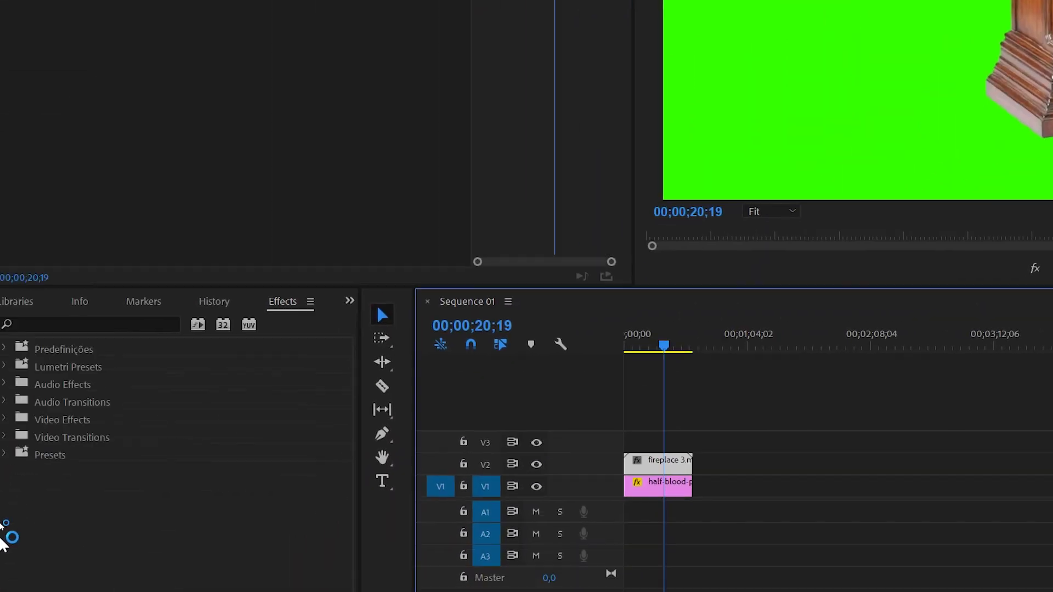
# Search the Effects panel for 'key' and drag Ultra Key onto the fireplace clip on V2.
pyautogui.click(71, 324)
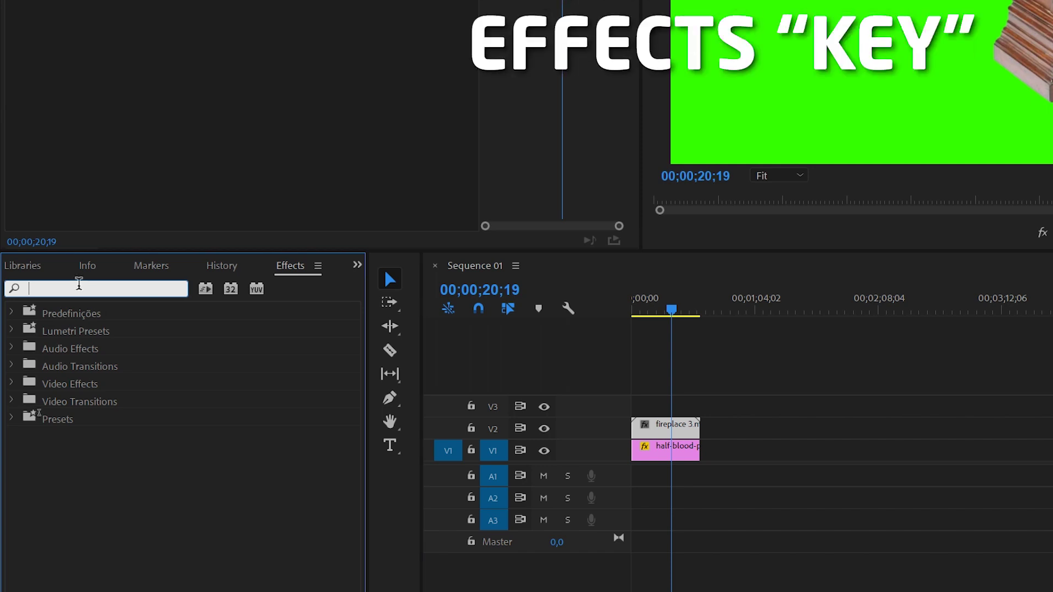
pyautogui.write('key')
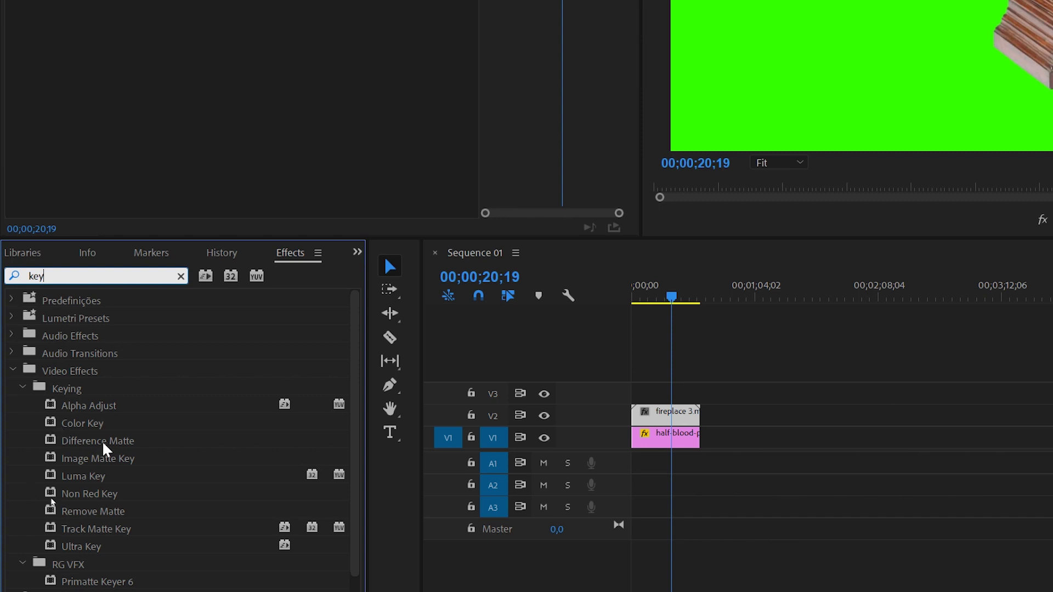
pyautogui.click(81, 546)
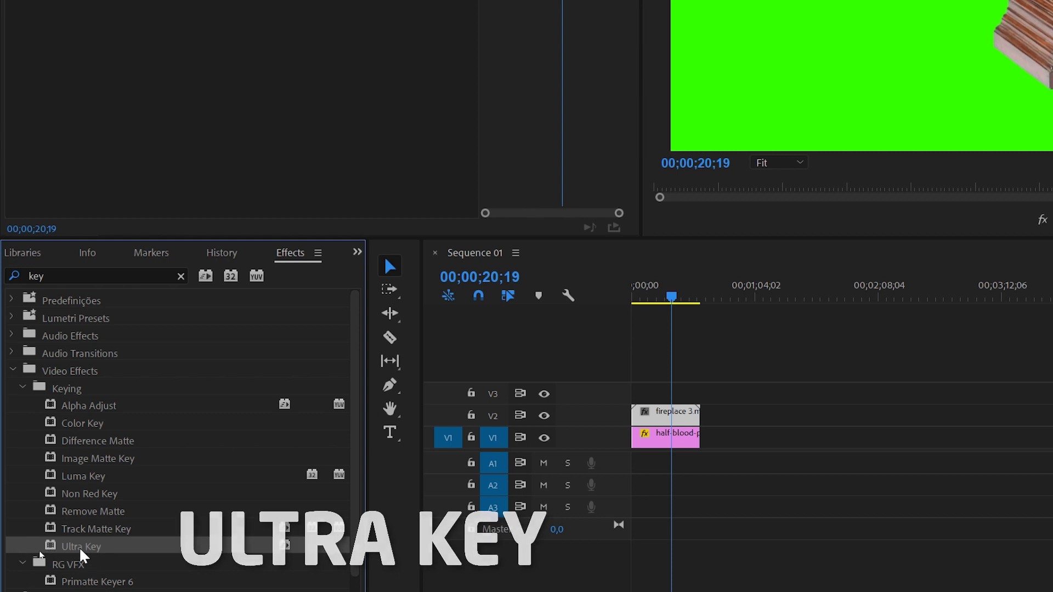
pyautogui.moveTo(79, 549); pyautogui.dragTo(670, 418)
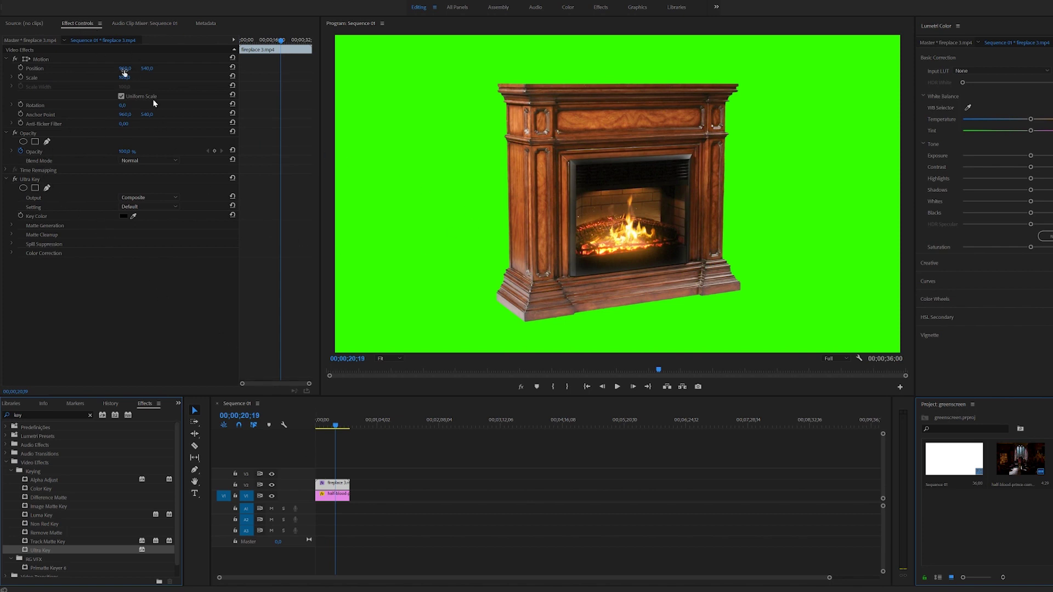
# Sample the green with Ultra Key's Key Color eyedropper and toggle the effect to compare.
pyautogui.click(336, 488)
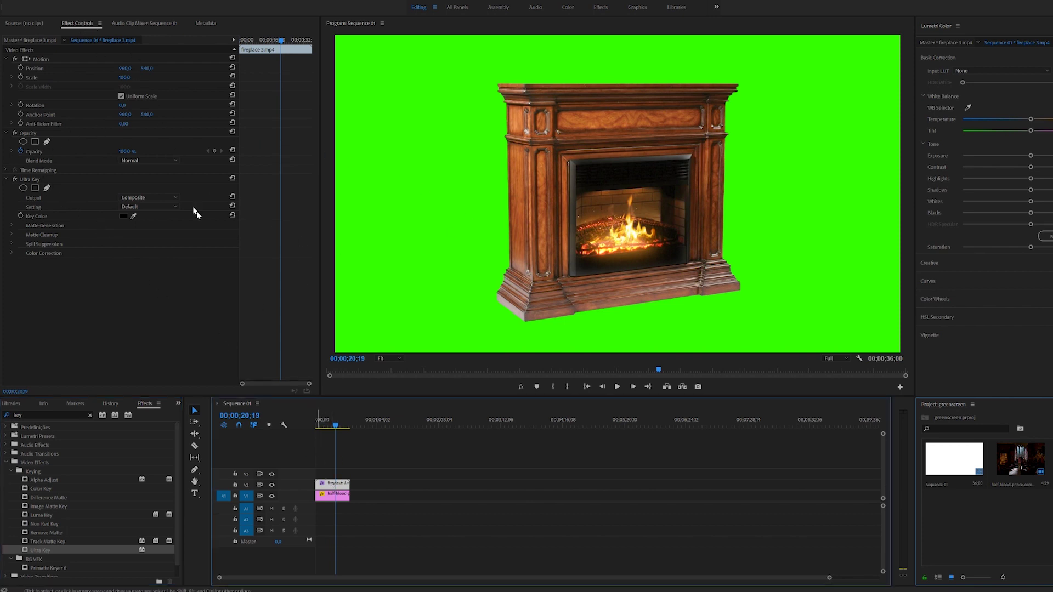
pyautogui.click(34, 181)
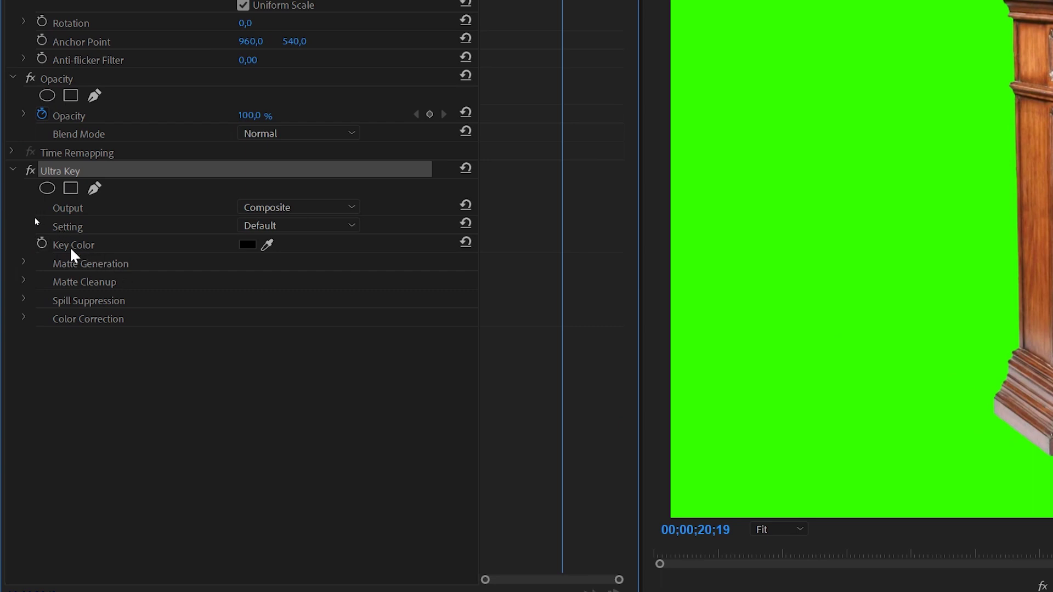
pyautogui.click(268, 244)
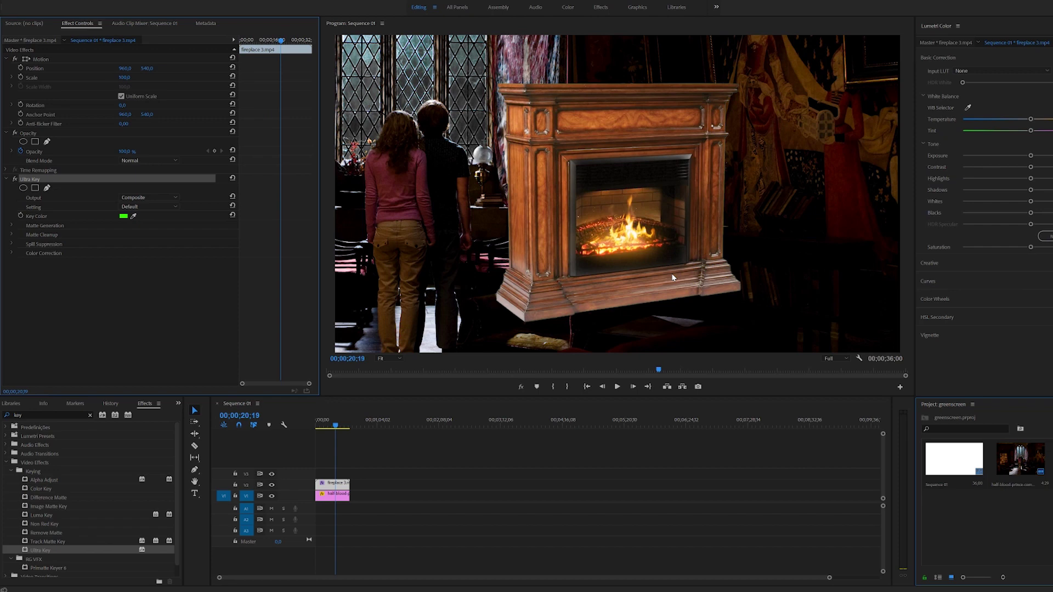
pyautogui.click(20, 181)
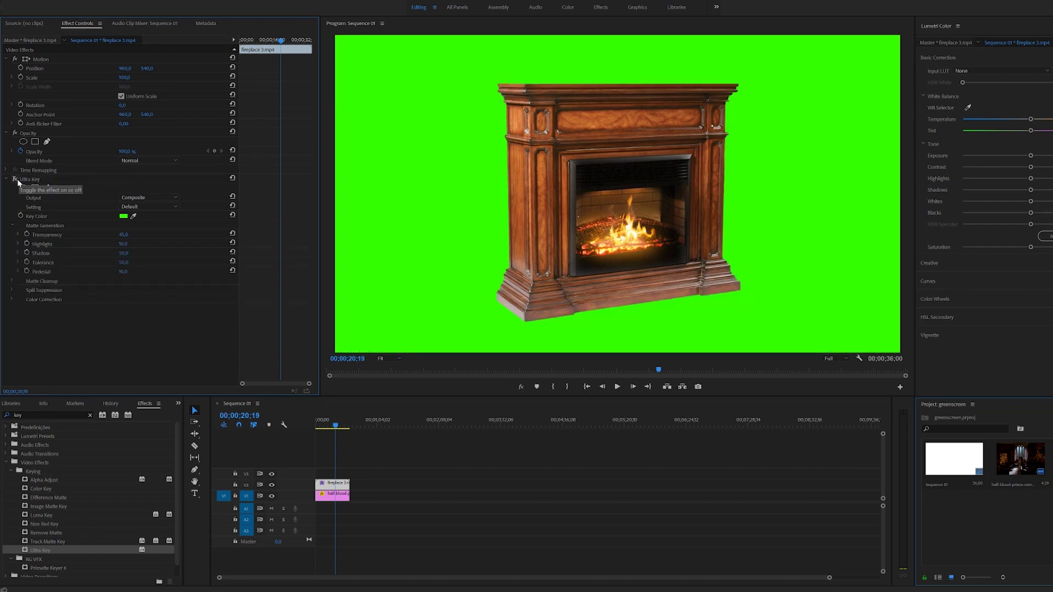
pyautogui.click(16, 180)
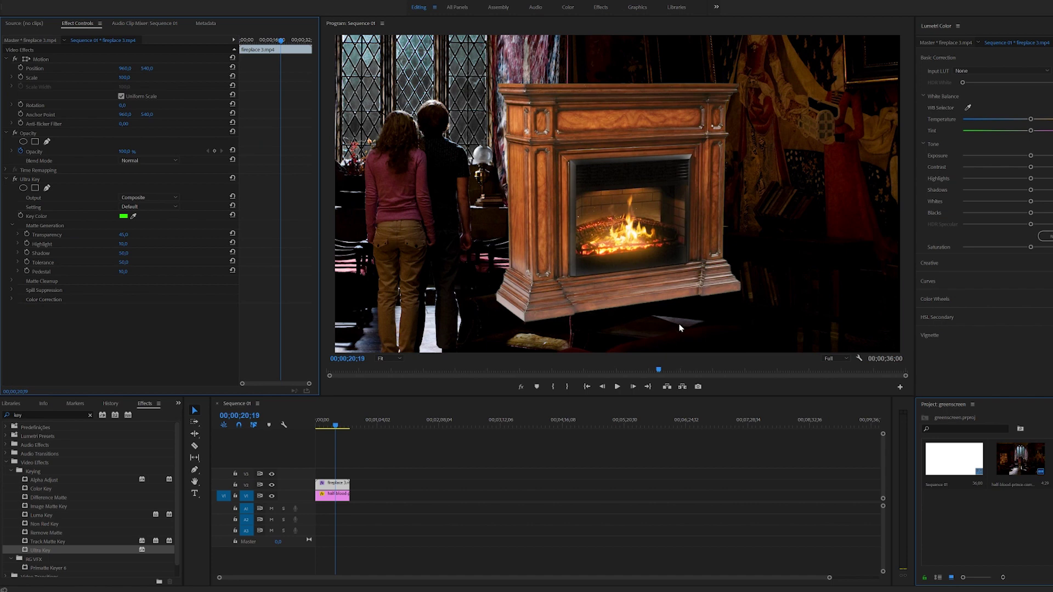
pyautogui.click(53, 62)
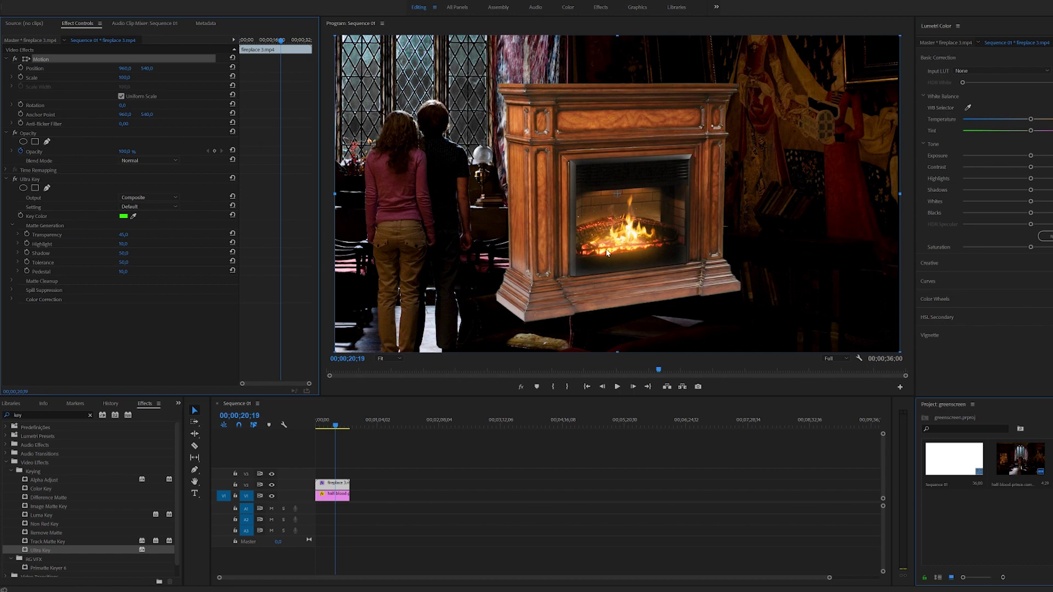
# Drag the fireplace right and down into the room's right side in the Program monitor.
pyautogui.moveTo(607, 252); pyautogui.dragTo(649, 252)
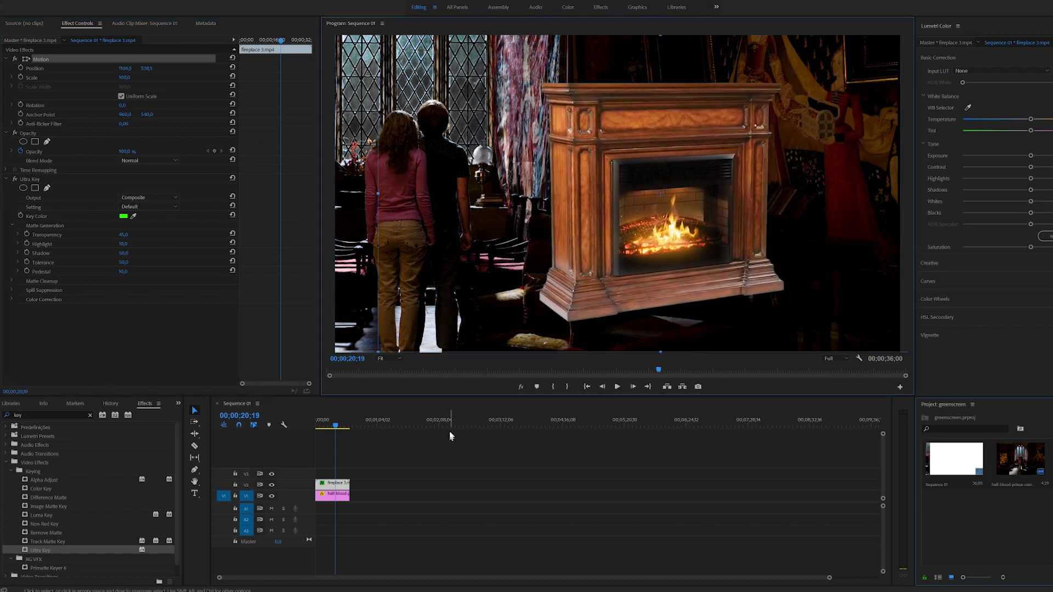
pyautogui.click(401, 498)
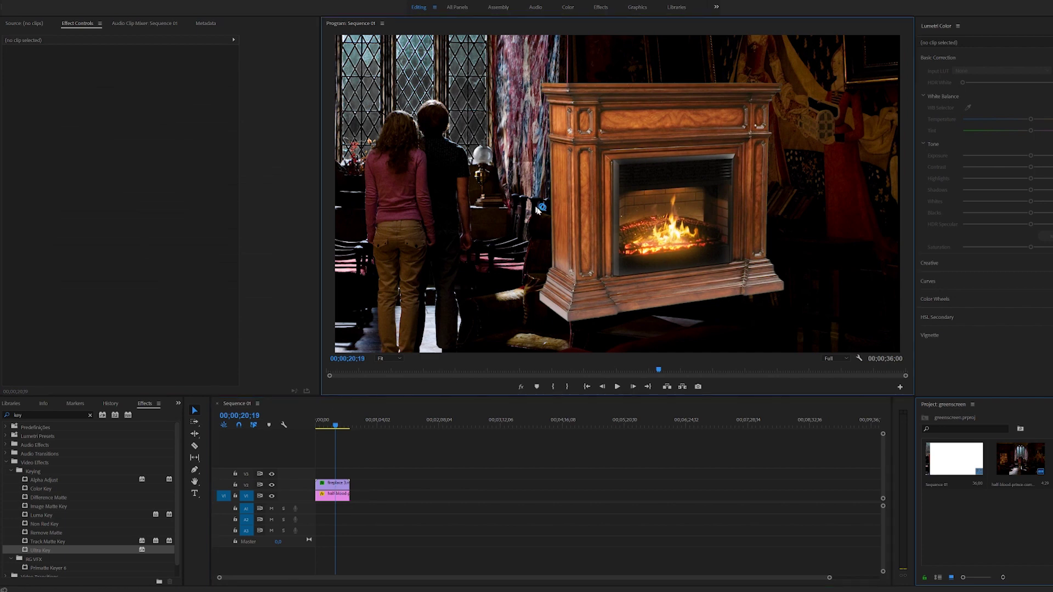
pyautogui.click(332, 485)
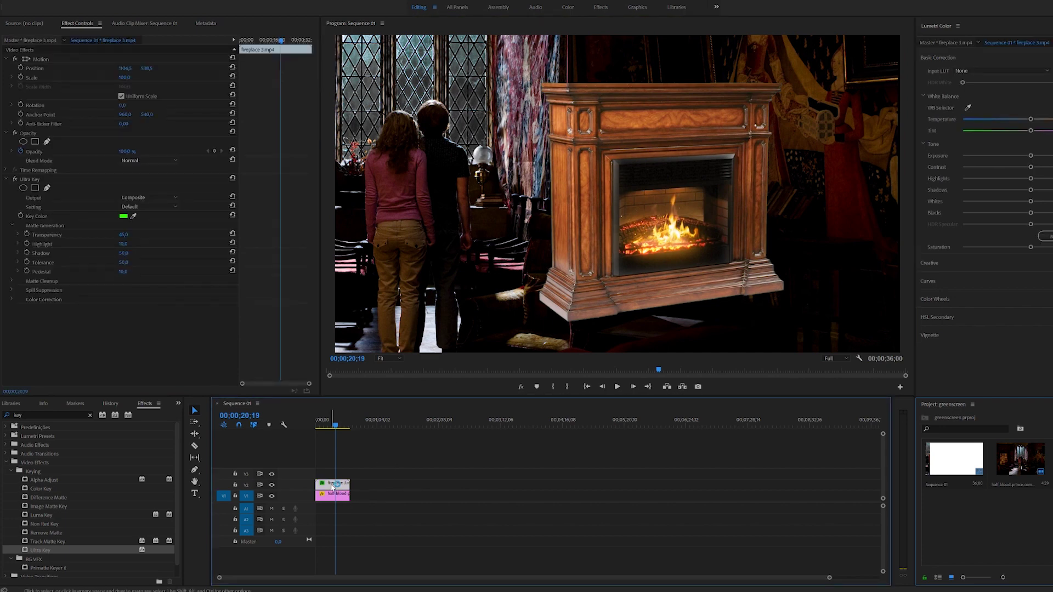
pyautogui.click(42, 60)
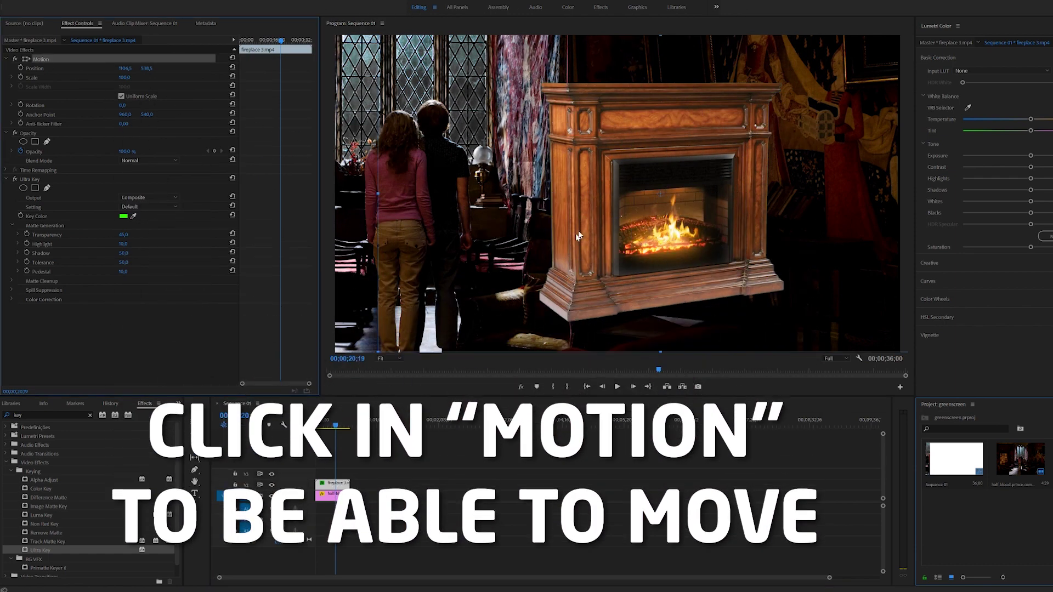
pyautogui.moveTo(578, 237); pyautogui.dragTo(686, 273)
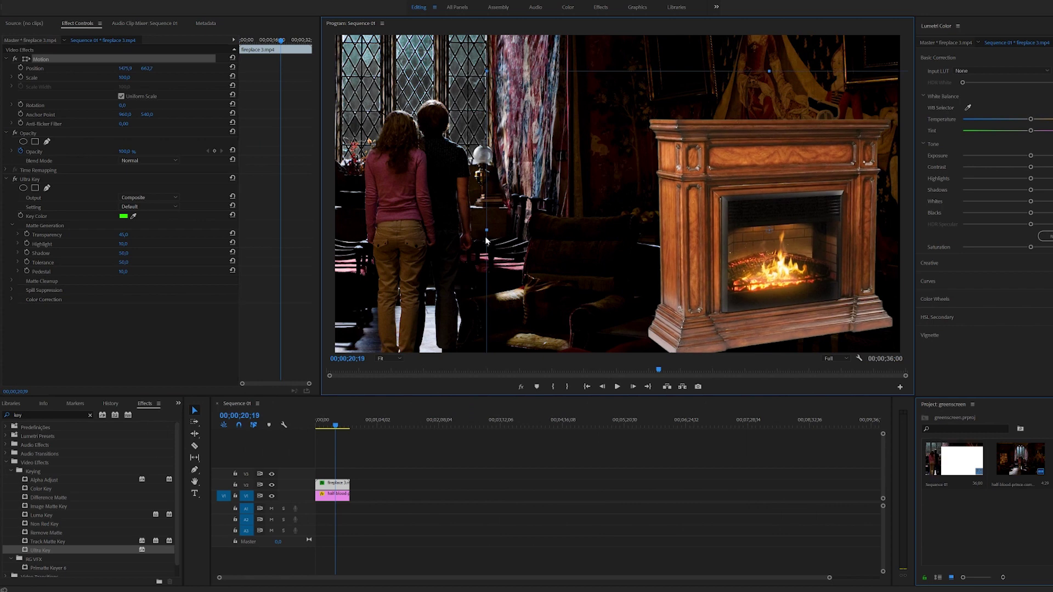
# Set the fireplace's Scale to 86, then scrub it down to 83.
pyautogui.moveTo(489, 230); pyautogui.dragTo(544, 235)
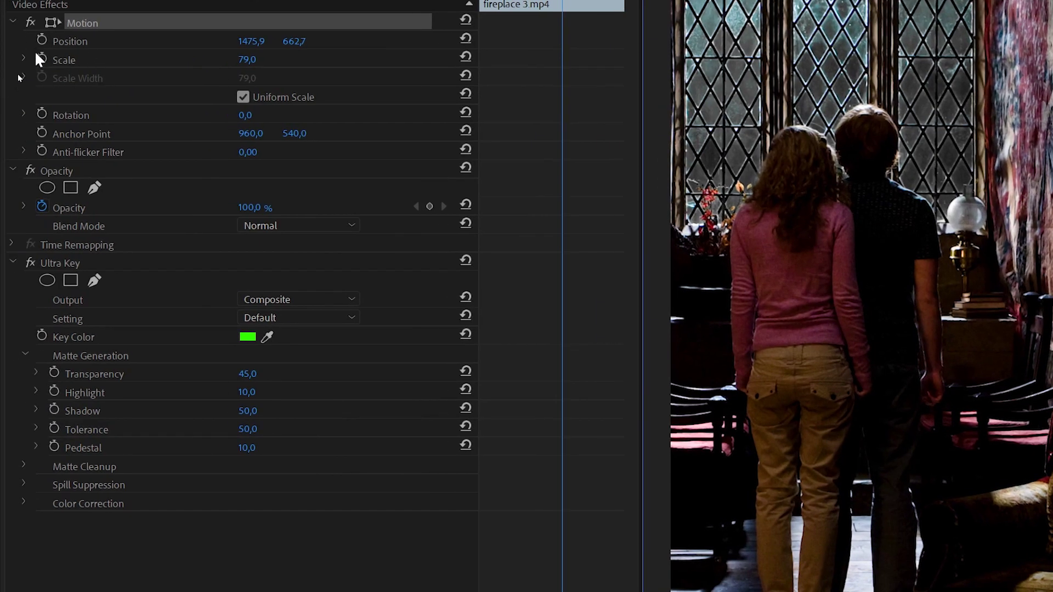
pyautogui.click(248, 59)
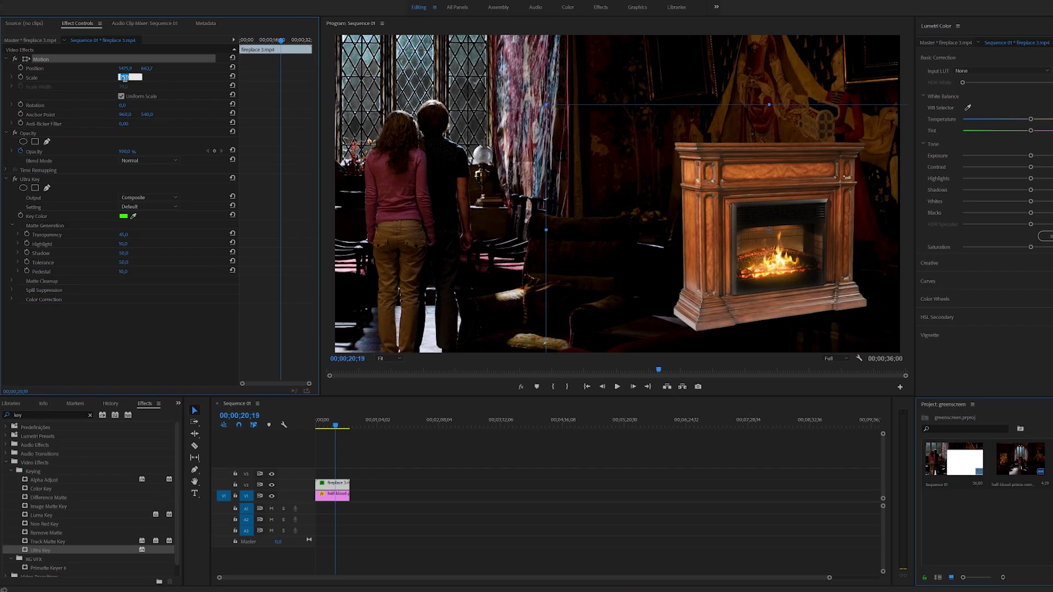
pyautogui.write('86')
pyautogui.press('Return')
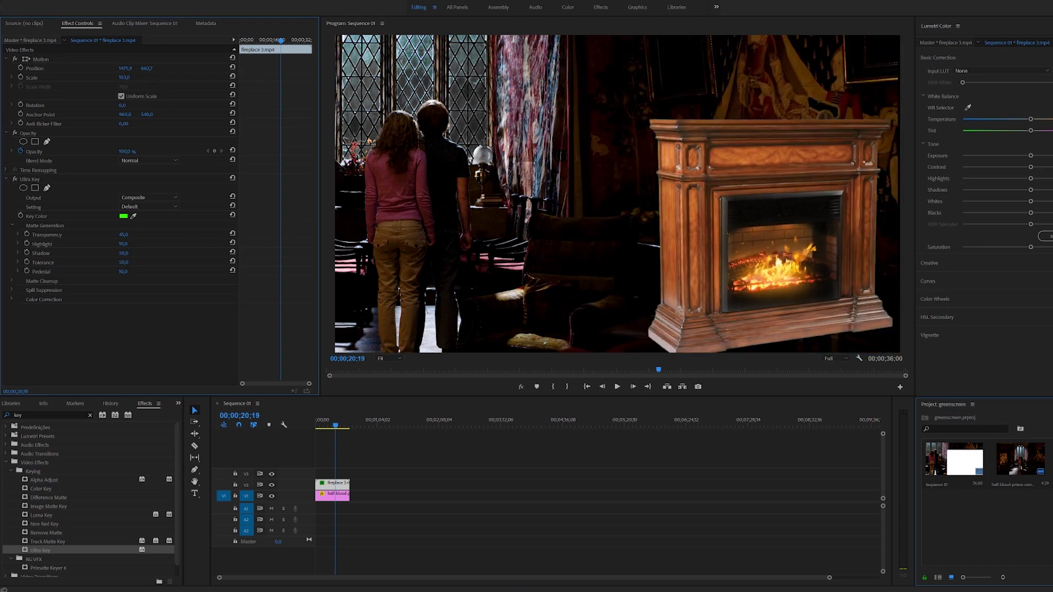
pyautogui.moveTo(123, 78); pyautogui.dragTo(699, 235)
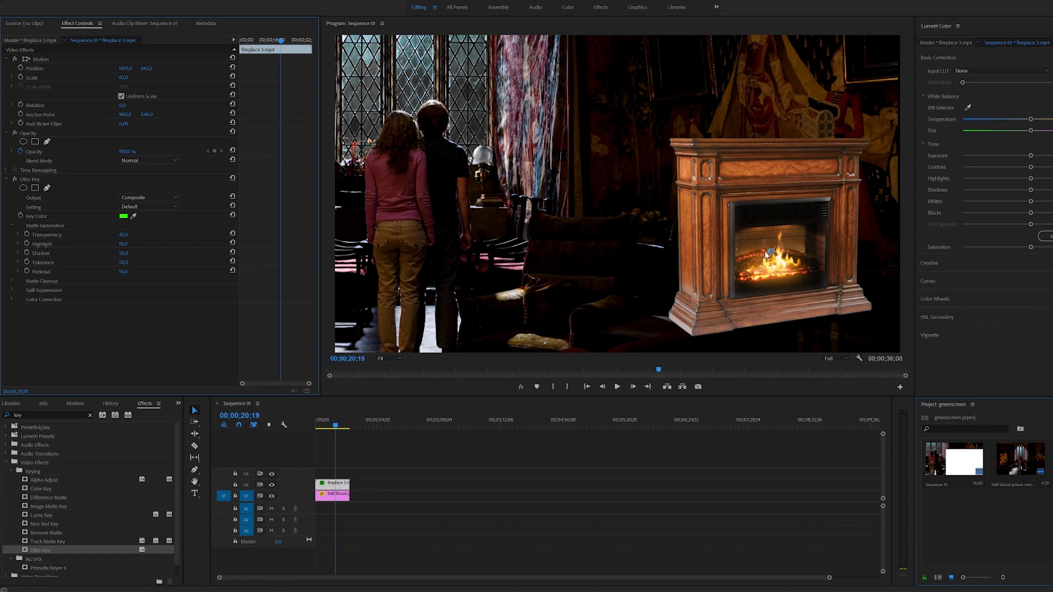
# Apply Horizontal Flip to the fireplace and drag it lower into the bottom-right corner.
pyautogui.click(735, 304)
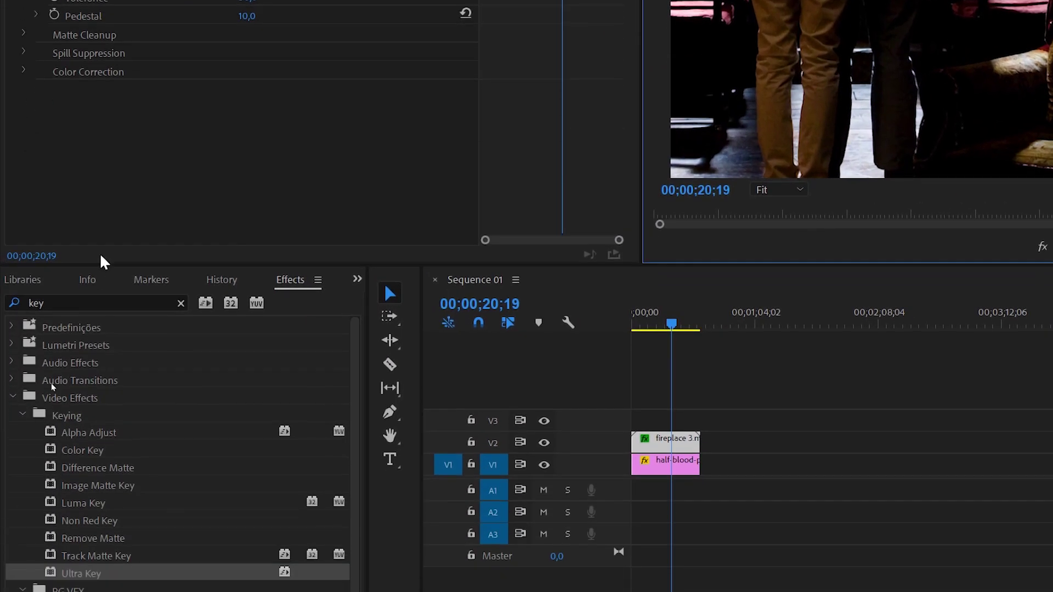
pyautogui.click(55, 305)
pyautogui.write('h')
pyautogui.press('BackSpace')
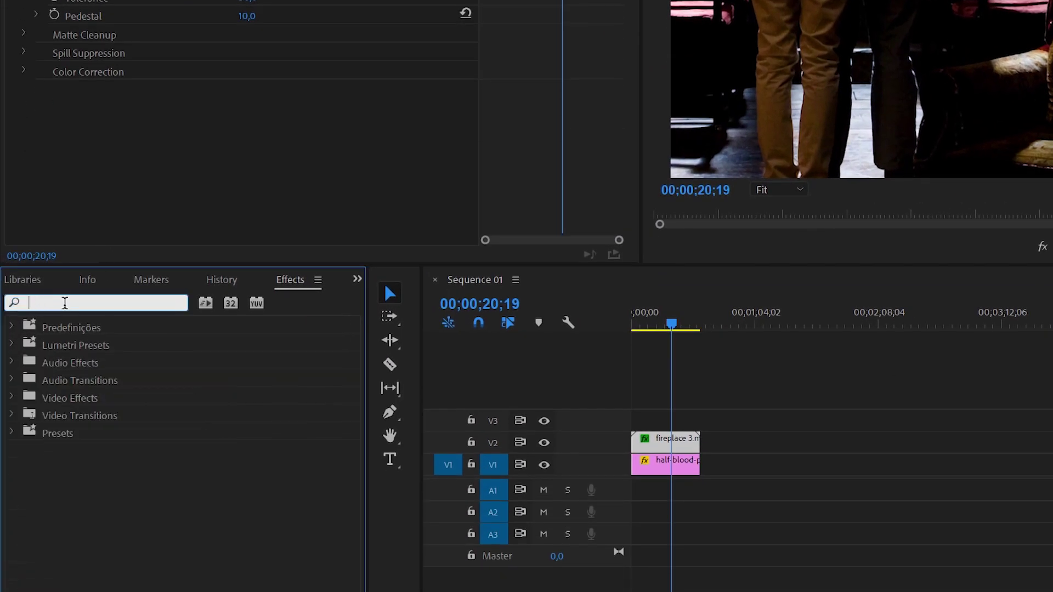
pyautogui.write('horiz')
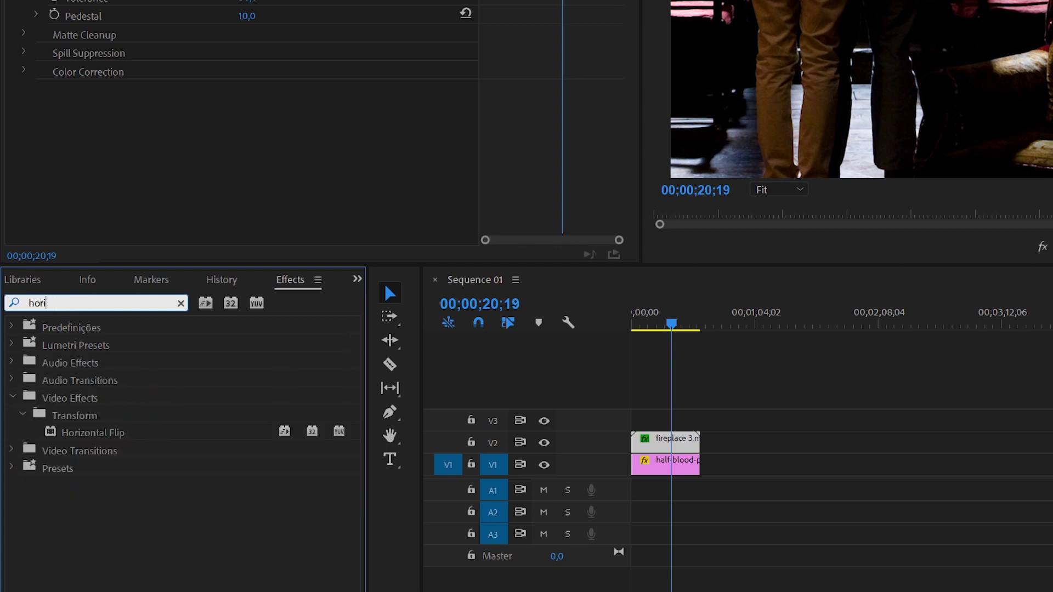
pyautogui.moveTo(91, 432); pyautogui.dragTo(679, 443)
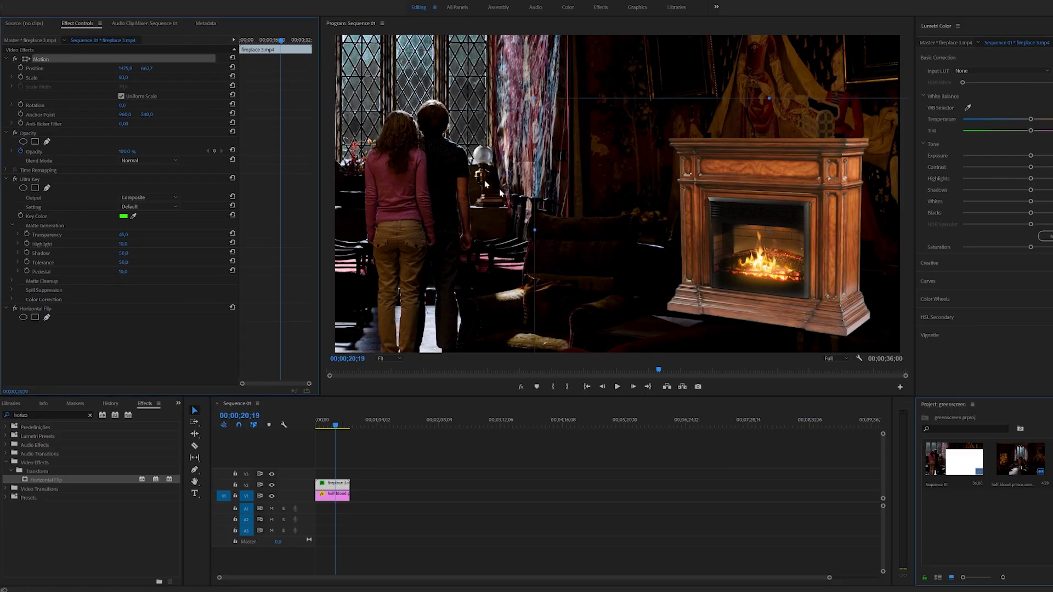
pyautogui.moveTo(784, 294); pyautogui.dragTo(814, 320)
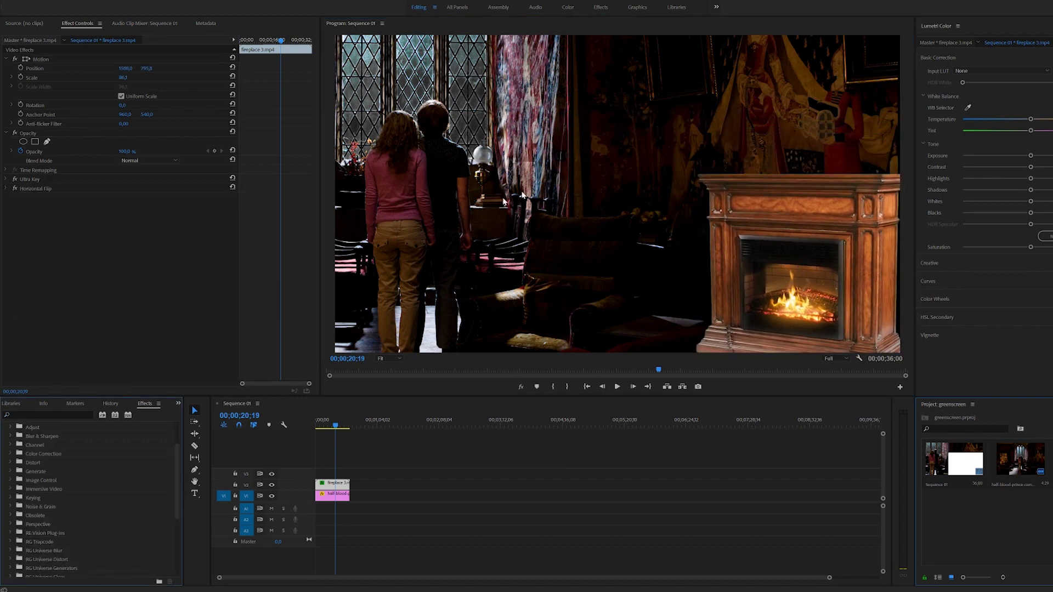
pyautogui.click(50, 415)
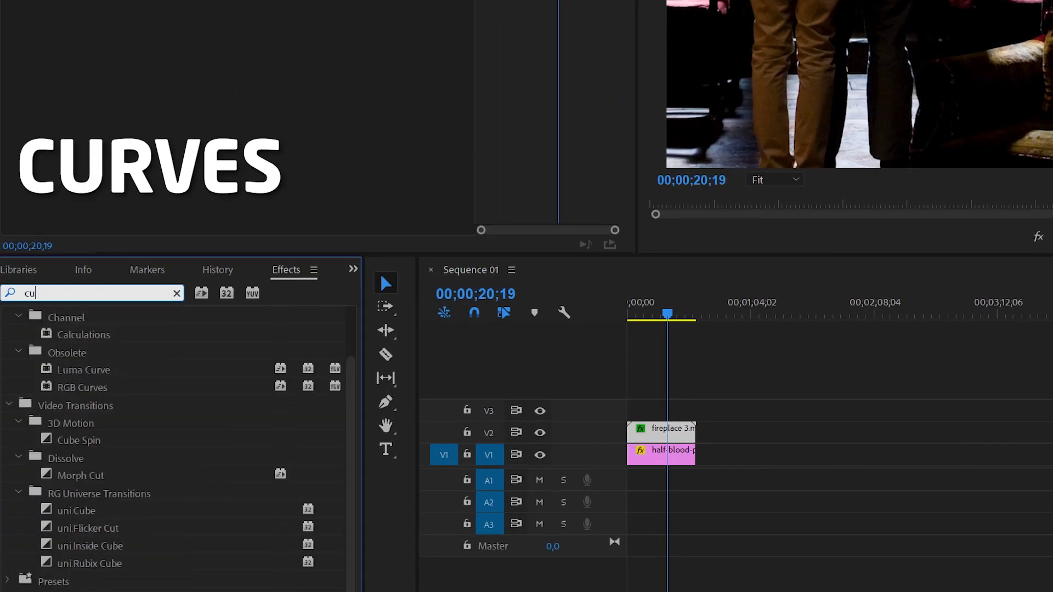
# Search 'curves' and drag RGB Curves onto the fireplace clip on V2, then review its settings.
pyautogui.write('rves')
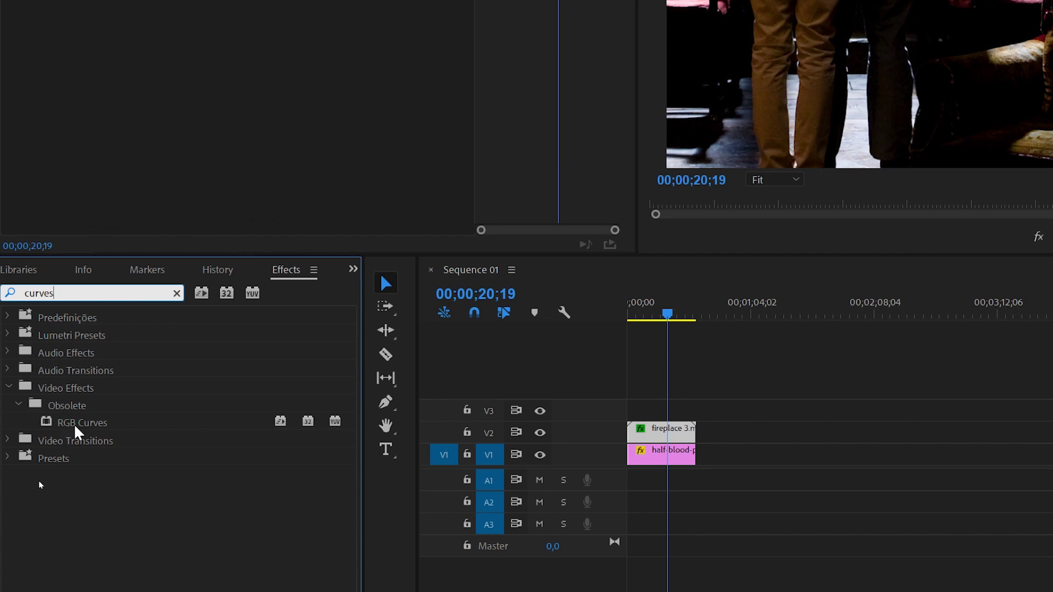
pyautogui.moveTo(76, 426); pyautogui.dragTo(663, 432)
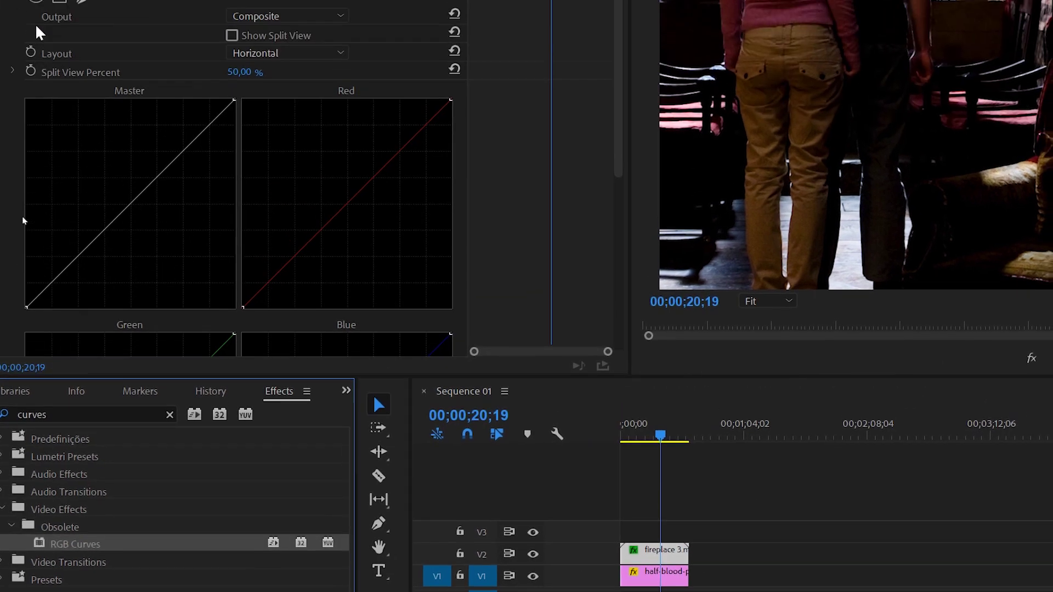
pyautogui.scroll(-5, 225, 343)
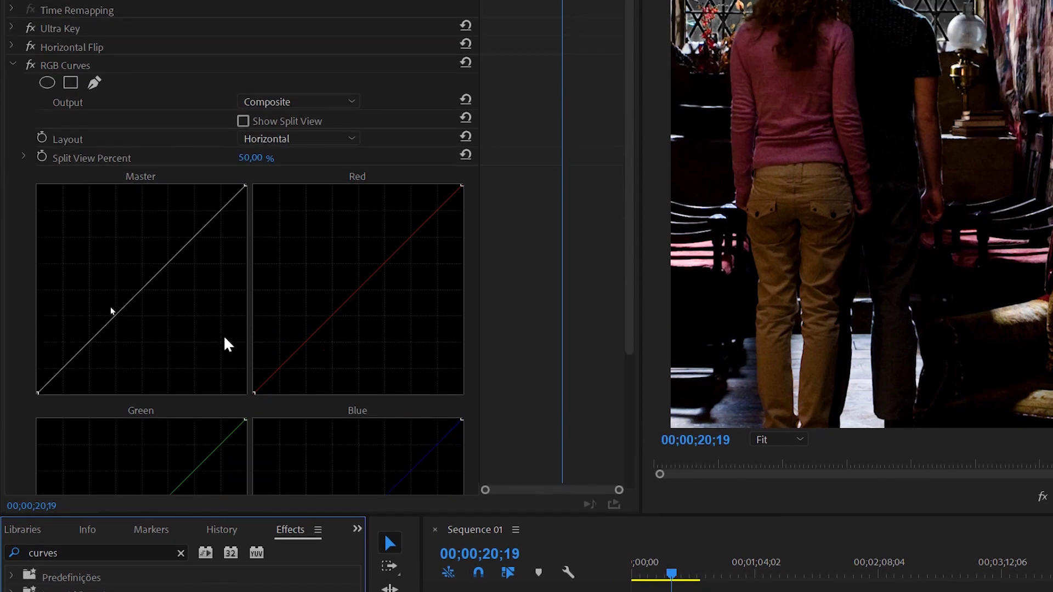
pyautogui.scroll(3, 130, 392)
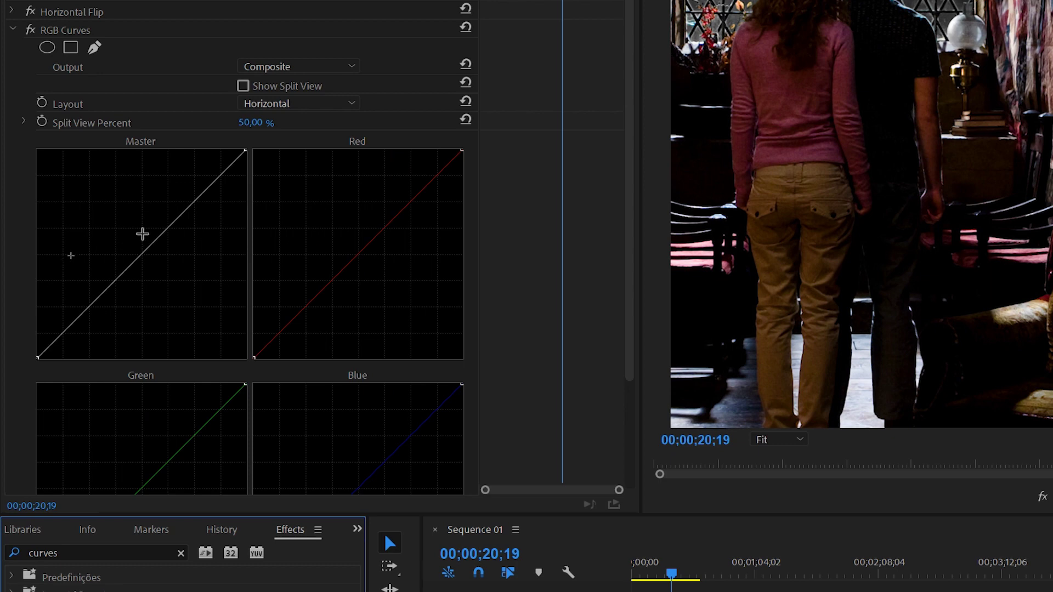
pyautogui.scroll(-3, 436, 284)
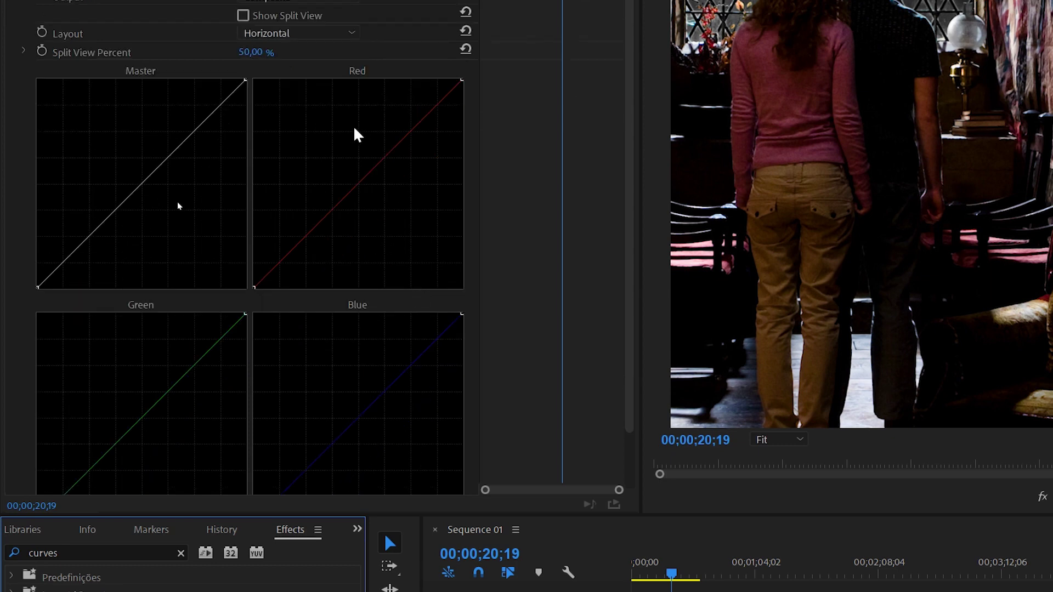
pyautogui.scroll(2, 383, 442)
pyautogui.scroll(2, 372, 439)
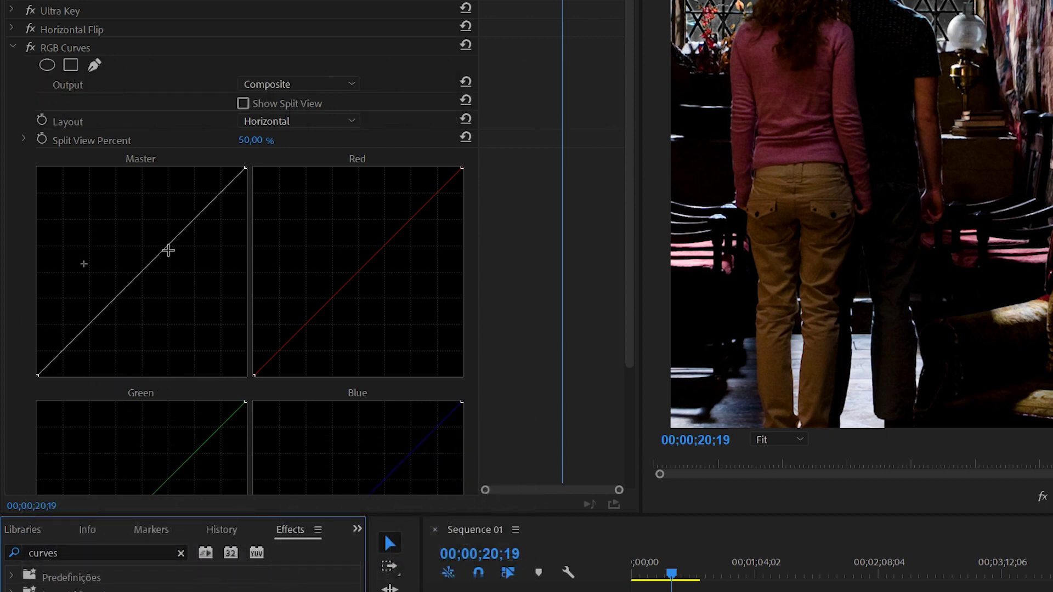
# Add two points to the RGB Curves Master curve and drag them to darken the fireplace.
pyautogui.click(163, 248)
pyautogui.moveTo(162, 248); pyautogui.dragTo(141, 270)
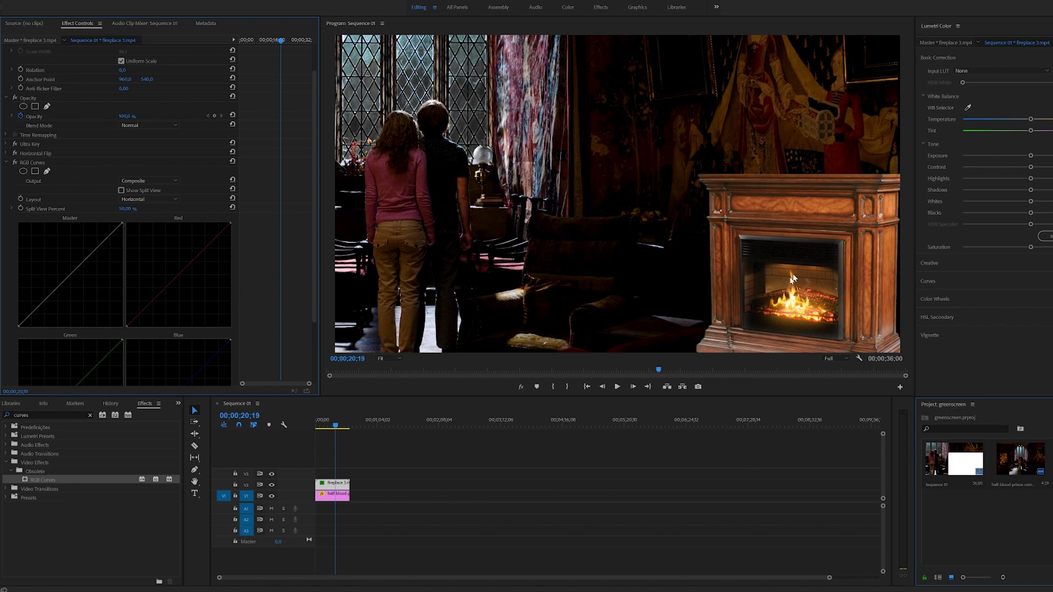
pyautogui.scroll(-2, 75, 277)
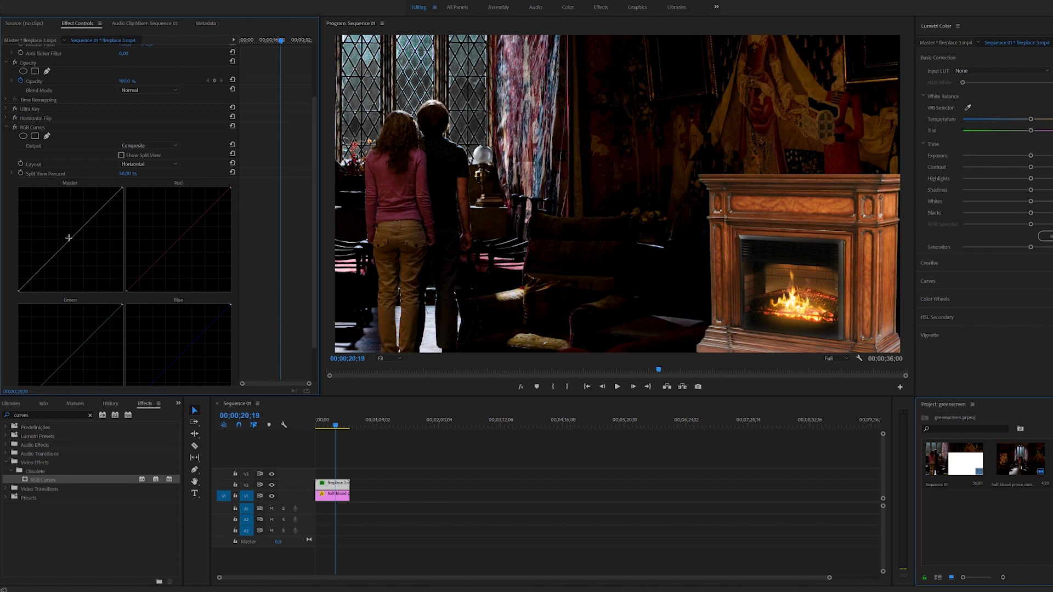
pyautogui.moveTo(69, 239); pyautogui.dragTo(97, 248)
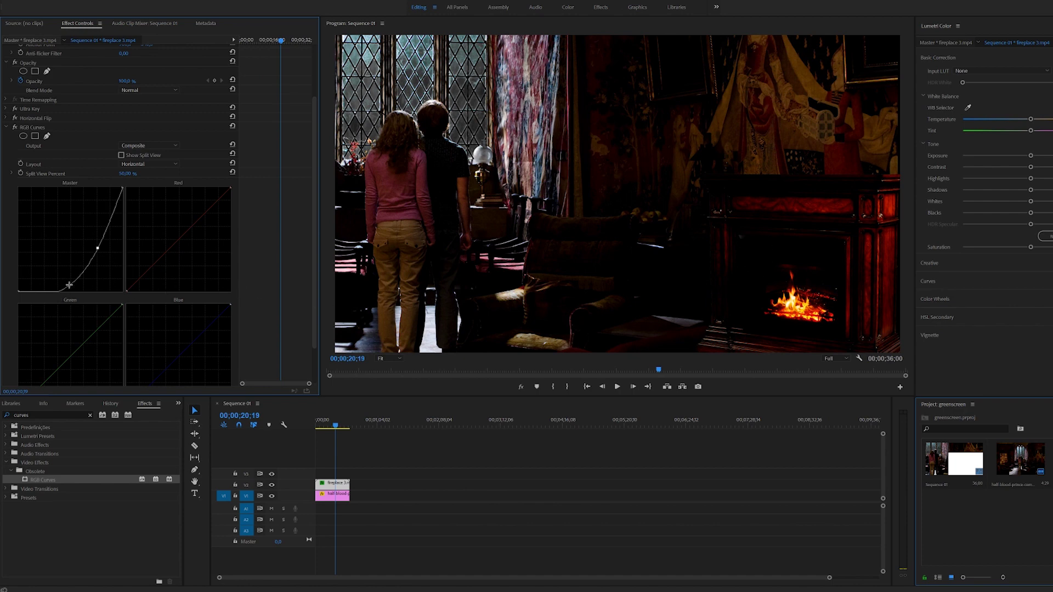
pyautogui.click(70, 283)
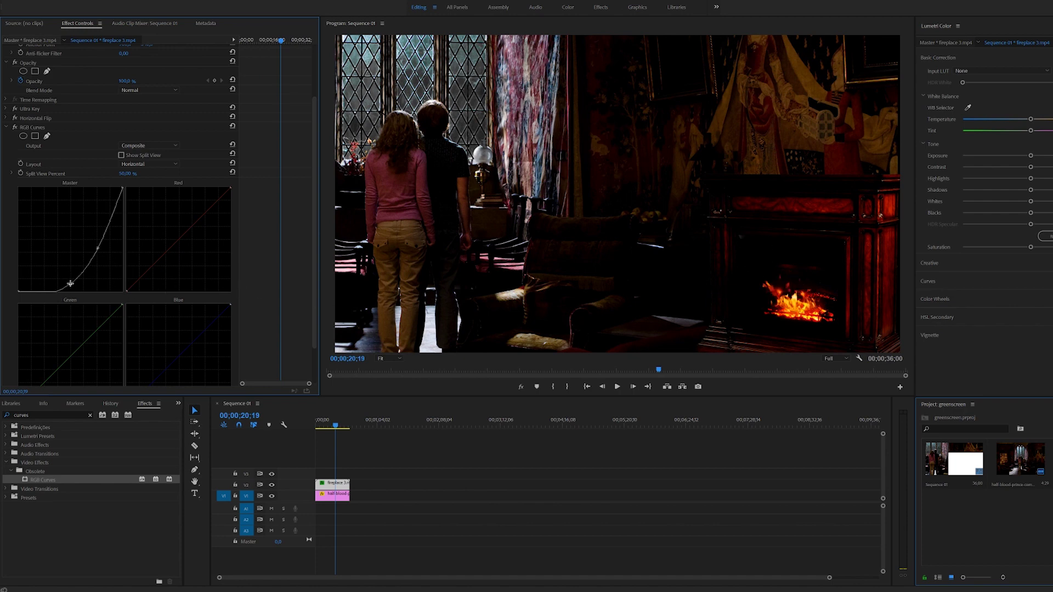
pyautogui.moveTo(66, 282); pyautogui.dragTo(66, 280)
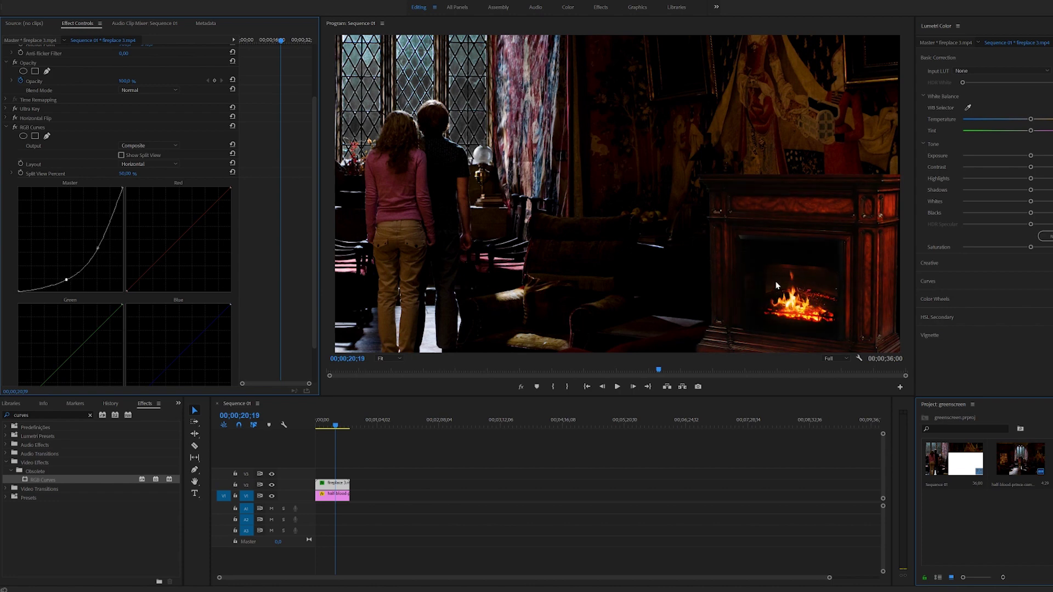
pyautogui.press('Right')
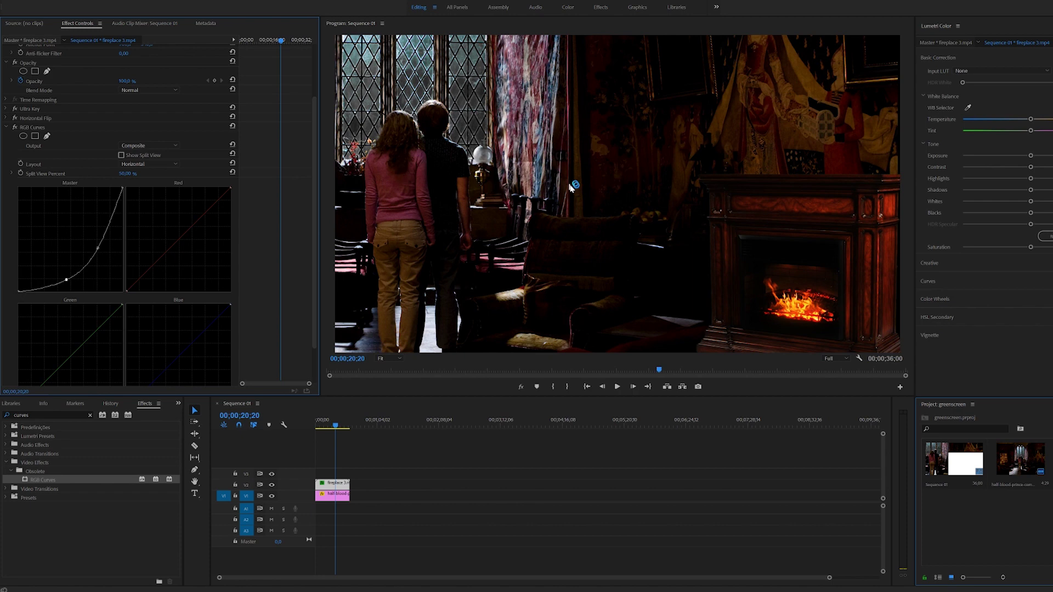
# Try Red and Blue curve changes, undo them, and lower the Green curve.
pyautogui.scroll(-2, 268, 235)
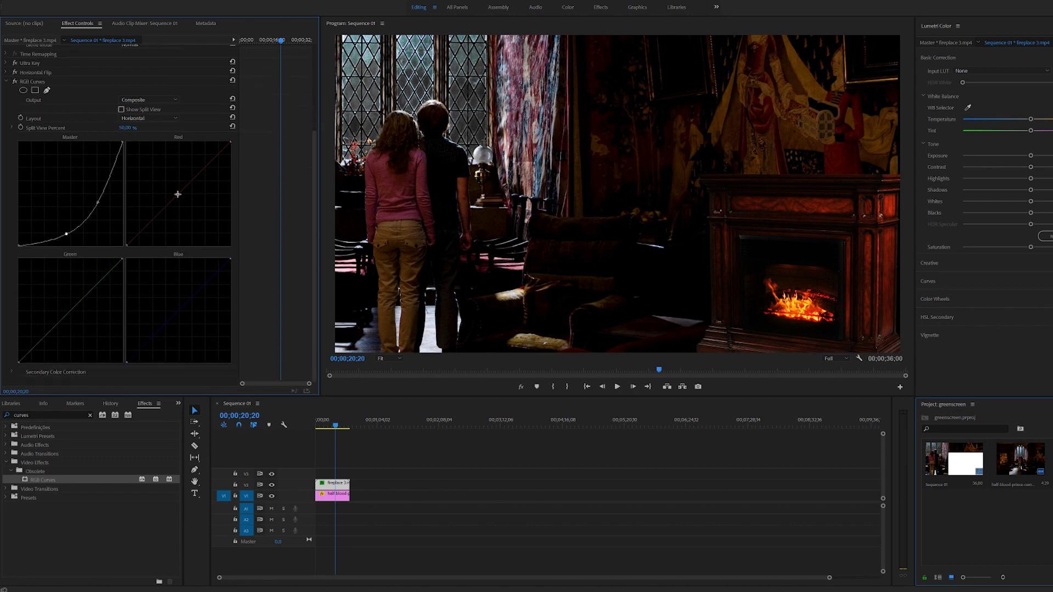
pyautogui.moveTo(183, 196)
pyautogui.mouseDown()
pyautogui.moveTo(202, 211)
pyautogui.moveTo(190, 203)
pyautogui.mouseUp()
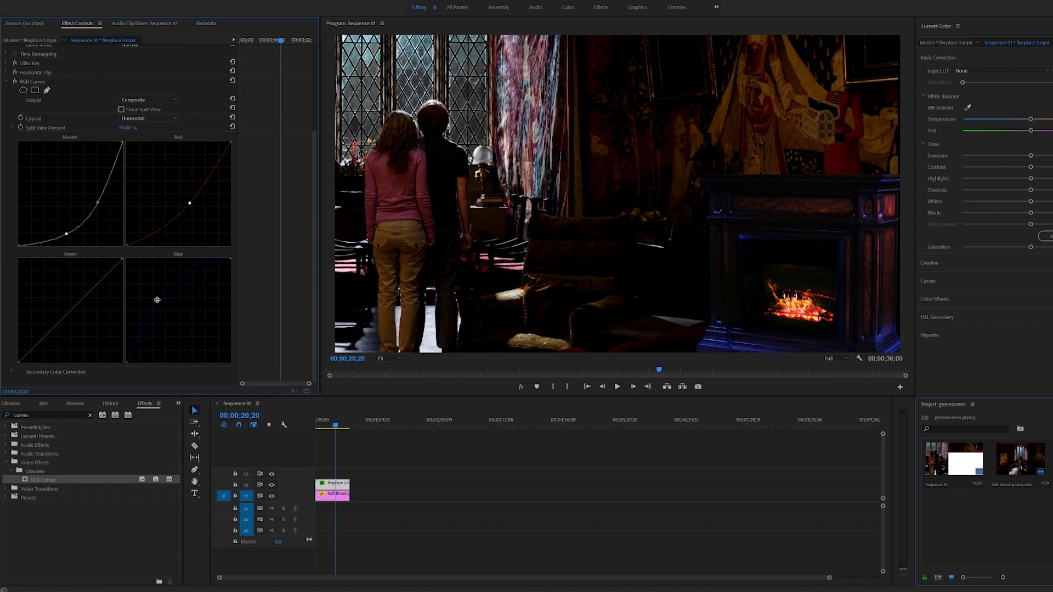
pyautogui.click(165, 310)
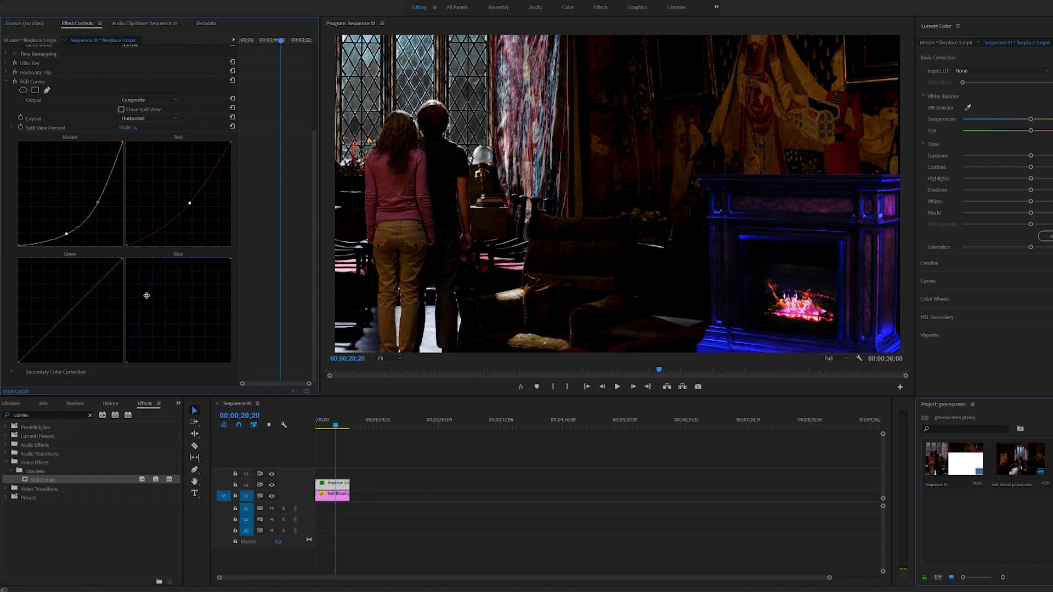
pyautogui.hotkey('ctrl', 'z')
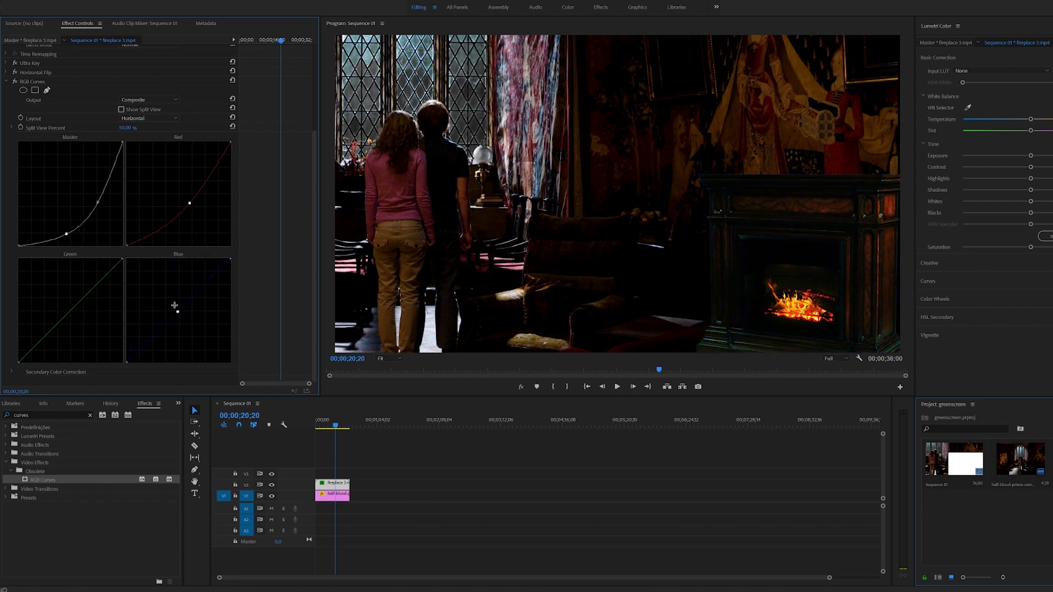
pyautogui.hotkey('ctrl', 'z')
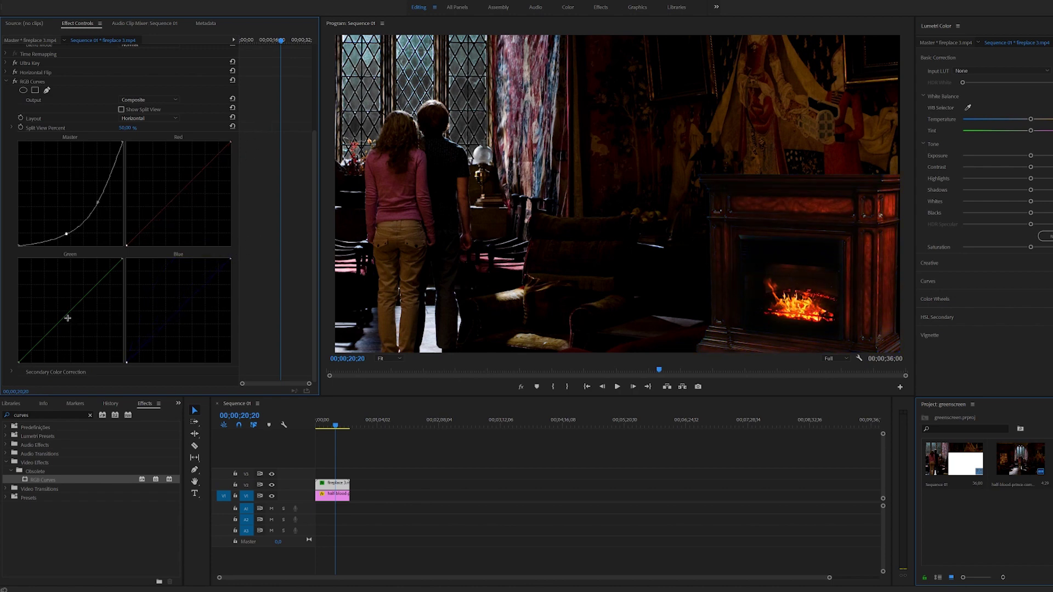
pyautogui.moveTo(68, 311)
pyautogui.mouseDown()
pyautogui.moveTo(49, 301)
pyautogui.moveTo(84, 329)
pyautogui.moveTo(70, 311)
pyautogui.mouseUp()
# Tweak the Red curve for a subtle red tint and pull down the Master curve's shadows and highlights.
pyautogui.moveTo(176, 195); pyautogui.dragTo(158, 180)
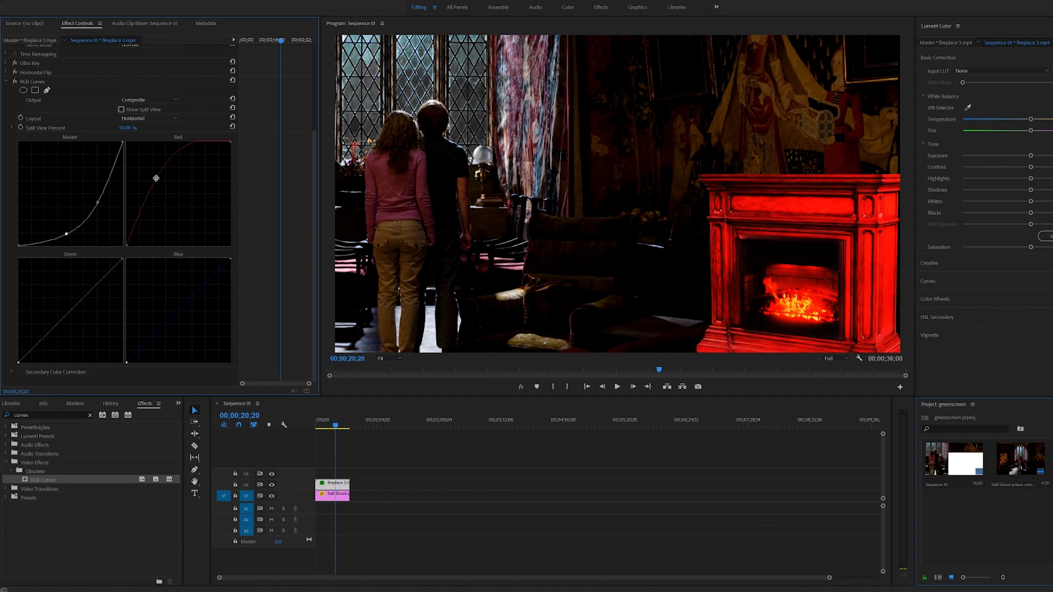
pyautogui.moveTo(156, 178); pyautogui.dragTo(174, 192)
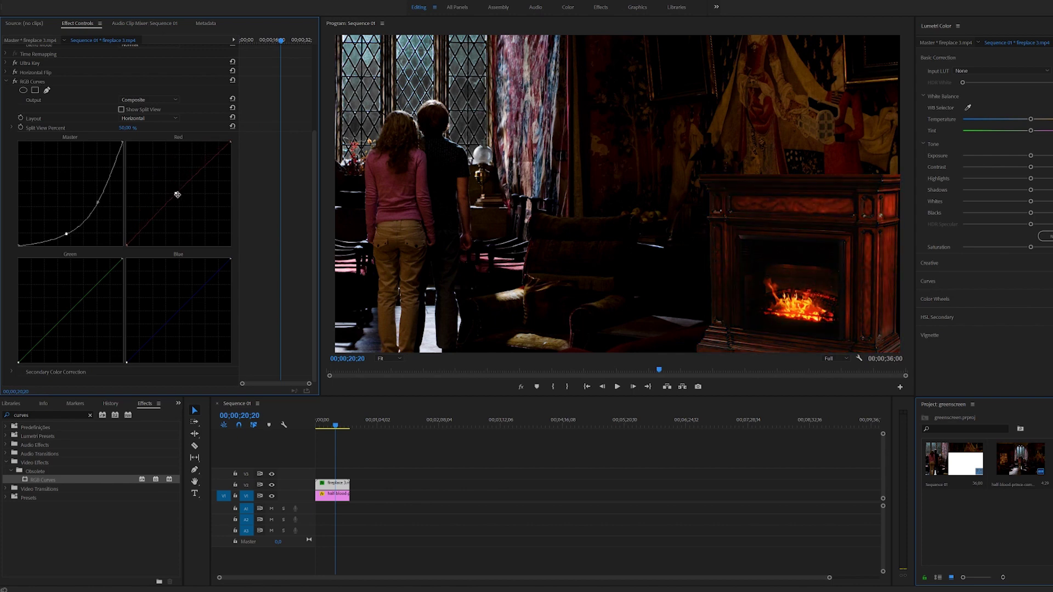
pyautogui.moveTo(177, 194)
pyautogui.mouseDown()
pyautogui.moveTo(209, 216)
pyautogui.moveTo(179, 193)
pyautogui.mouseUp()
pyautogui.moveTo(66, 234); pyautogui.dragTo(62, 240)
pyautogui.moveTo(121, 140); pyautogui.dragTo(122, 149)
pyautogui.moveTo(103, 193); pyautogui.dragTo(106, 189)
# Collapse RGB Curves, play back the colour grade, and locate the fireplace's new start point.
pyautogui.click(7, 82)
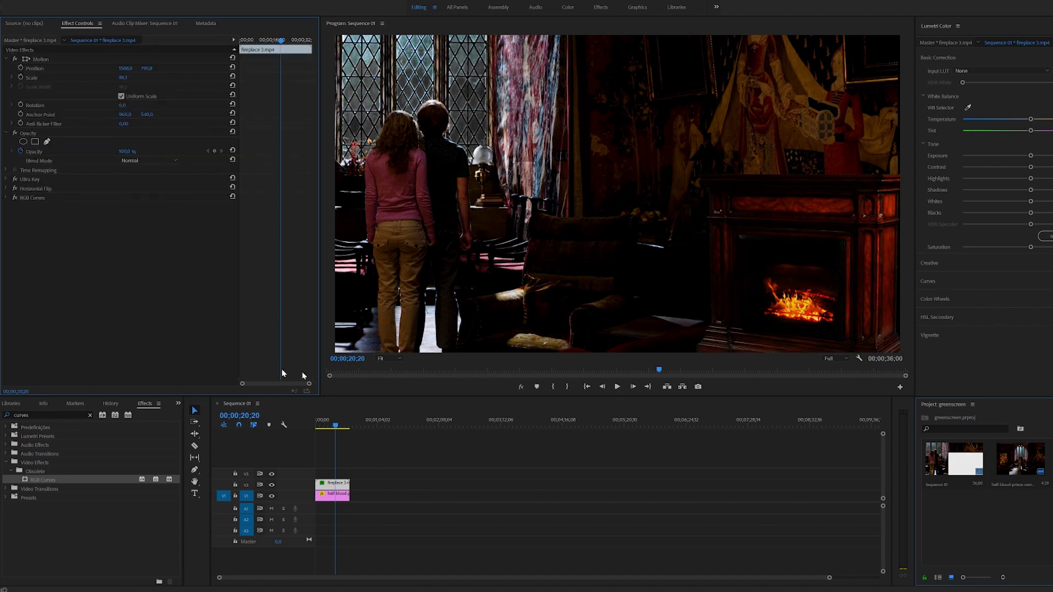
pyautogui.click(329, 423)
pyautogui.press('space')
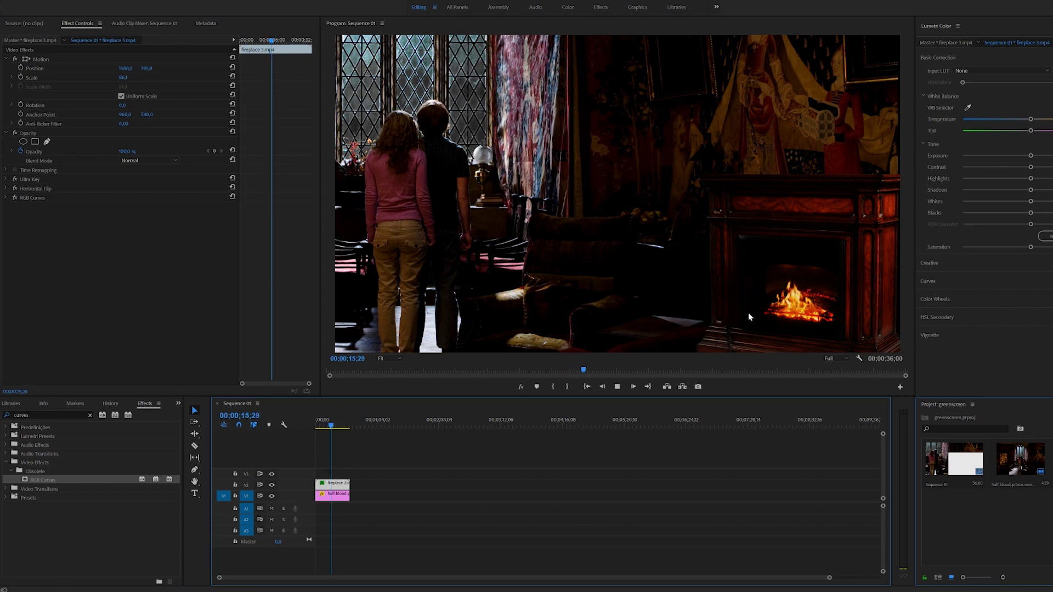
pyautogui.press('space')
pyautogui.press('Home')
pyautogui.press('\\')
pyautogui.moveTo(338, 436); pyautogui.dragTo(395, 439)
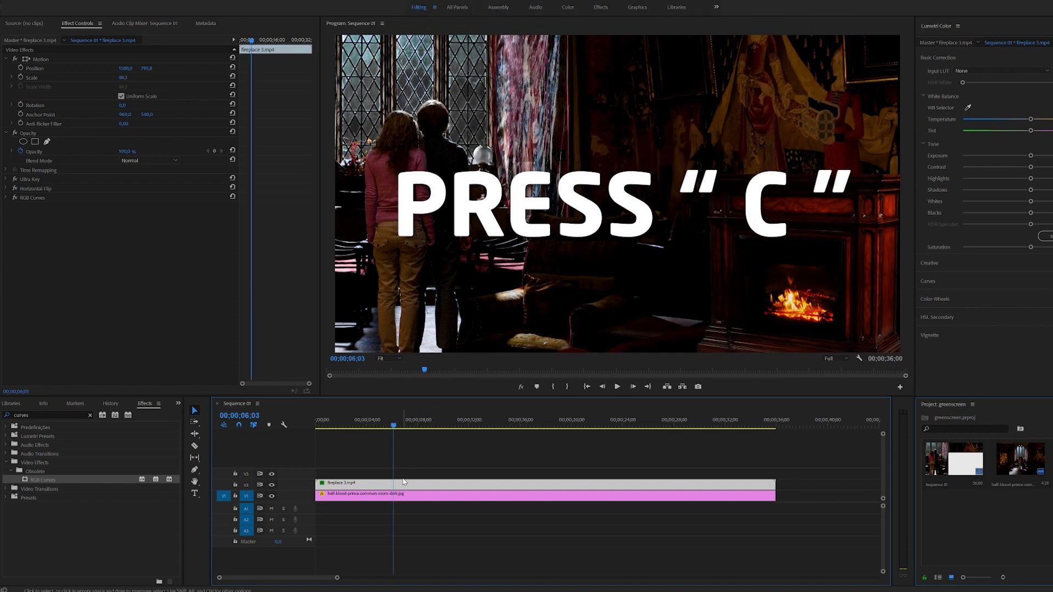
# Razor the fireplace clip at 00;00;06;03, delete the first piece, and move the rest to the start.
pyautogui.press('c')
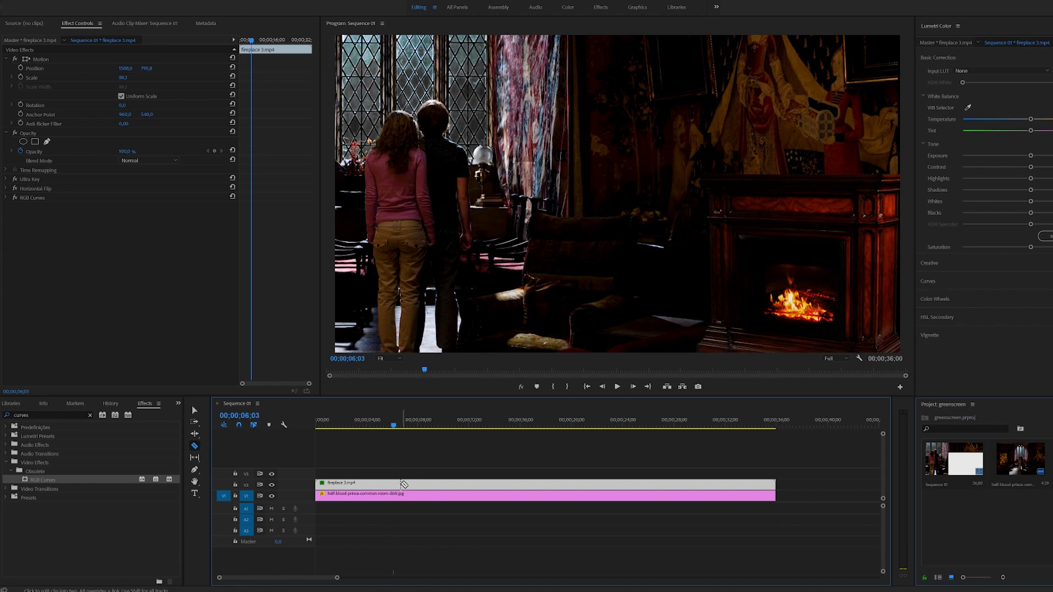
pyautogui.click(398, 485)
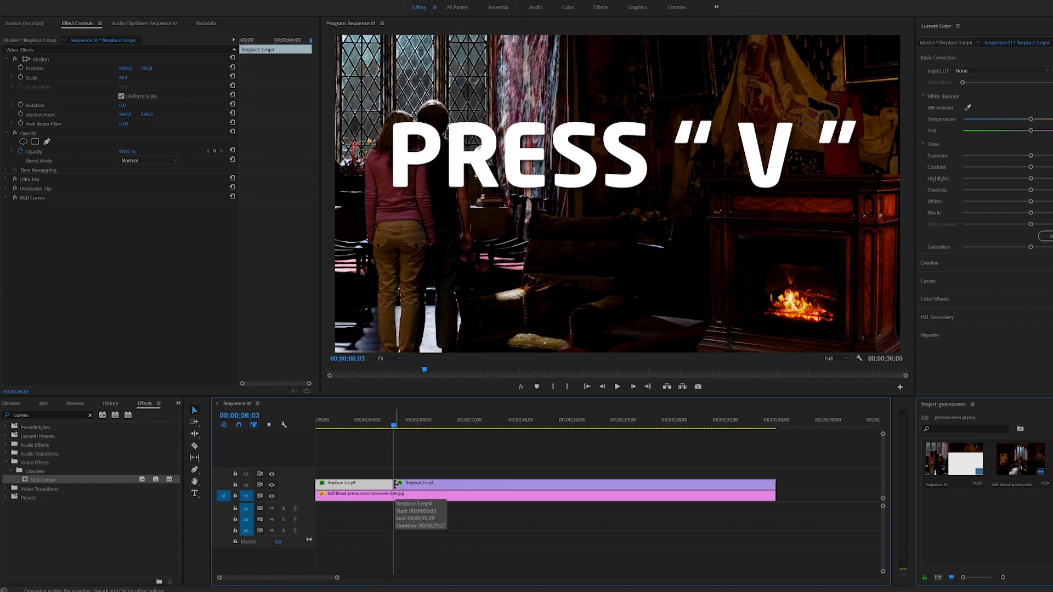
pyautogui.press('v')
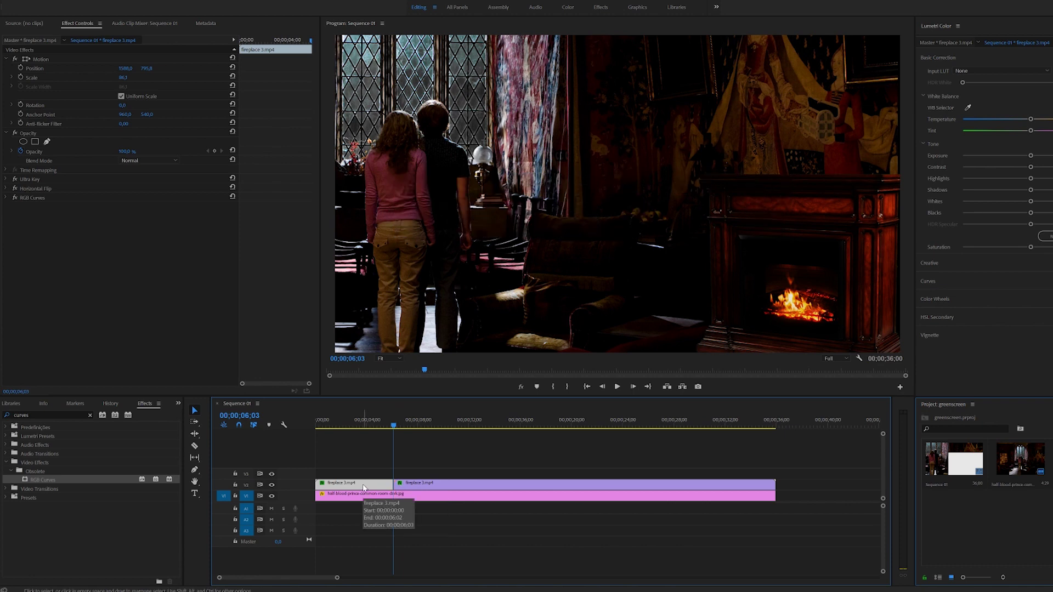
pyautogui.press('Delete')
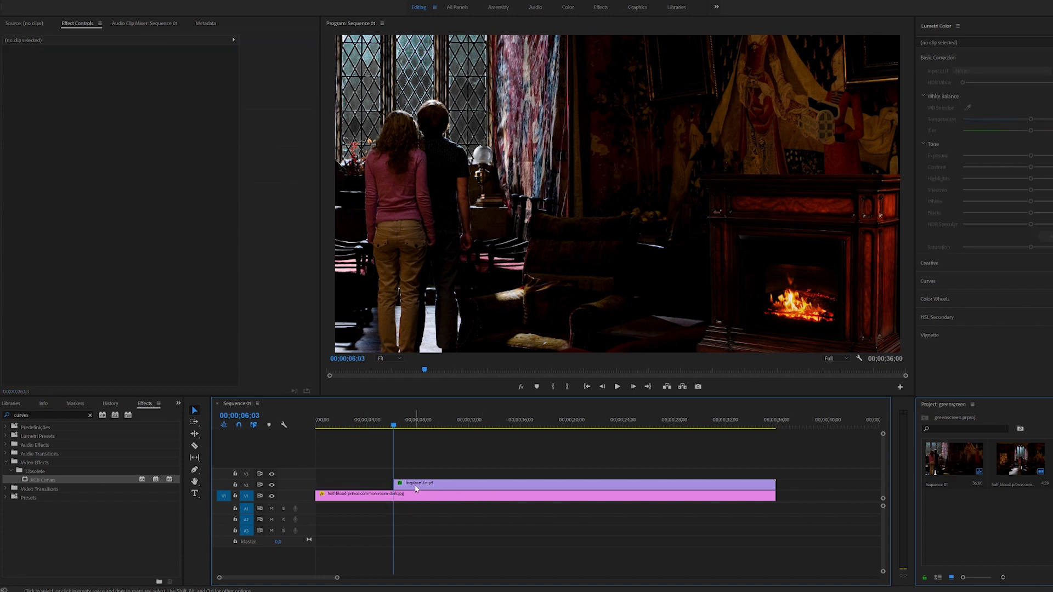
pyautogui.click(416, 485)
pyautogui.moveTo(476, 492); pyautogui.dragTo(375, 486)
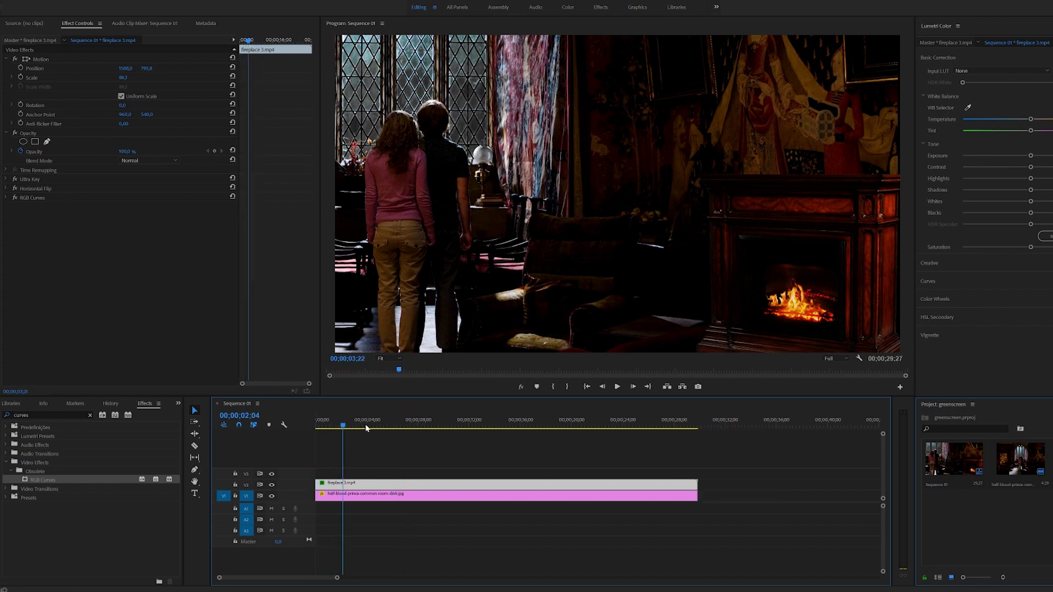
pyautogui.moveTo(366, 429)
pyautogui.mouseDown()
pyautogui.moveTo(428, 430)
pyautogui.moveTo(377, 433)
pyautogui.mouseUp()
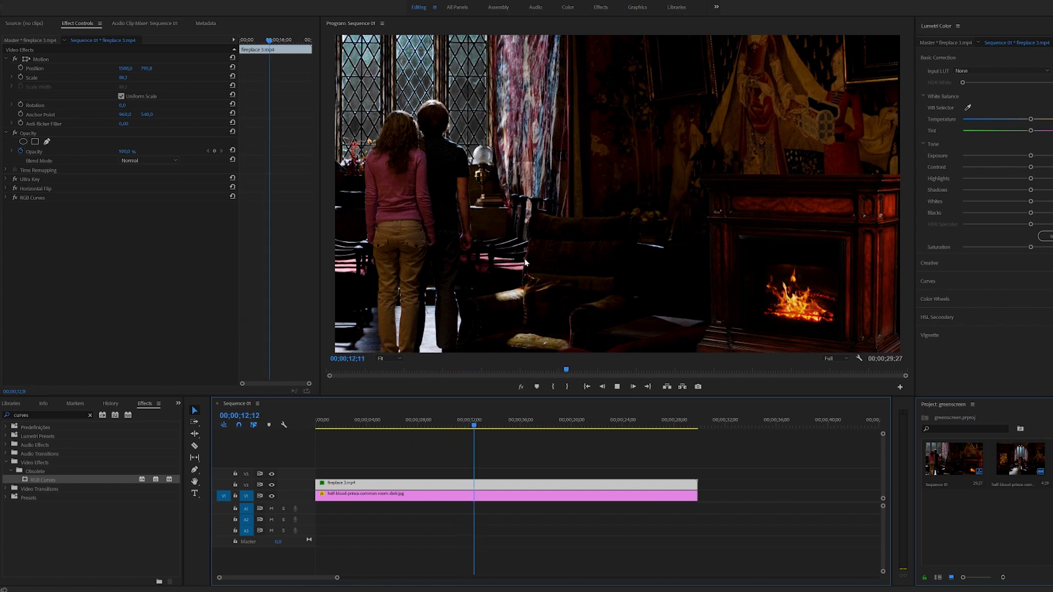
pyautogui.click(505, 420)
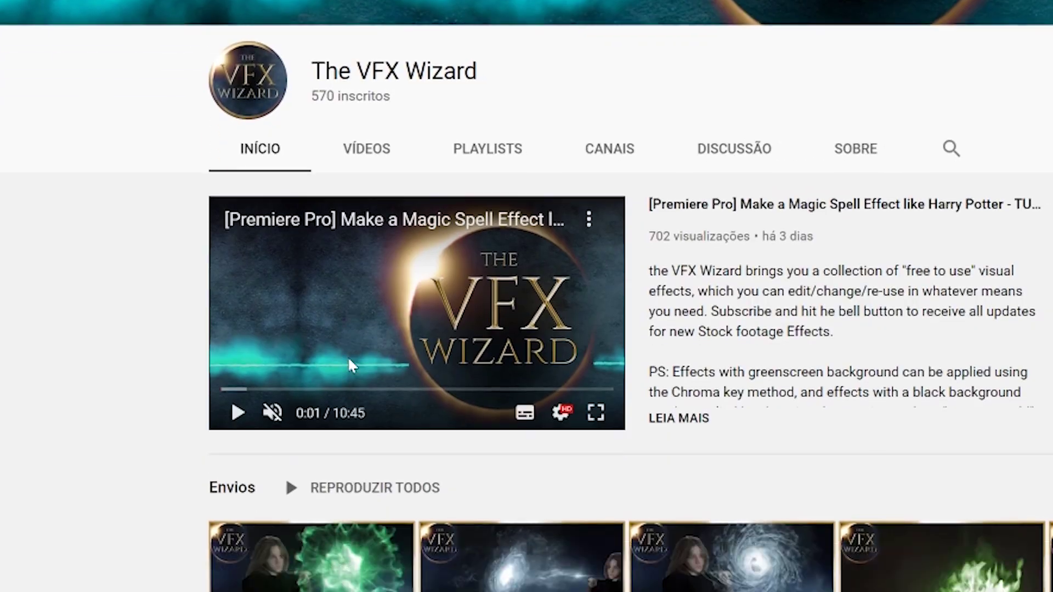
# Scroll The VFX Wizard channel page down to the Fire FREE EFFECTS row of green-screen fireplace videos.
pyautogui.scroll(-3, 347, 362)
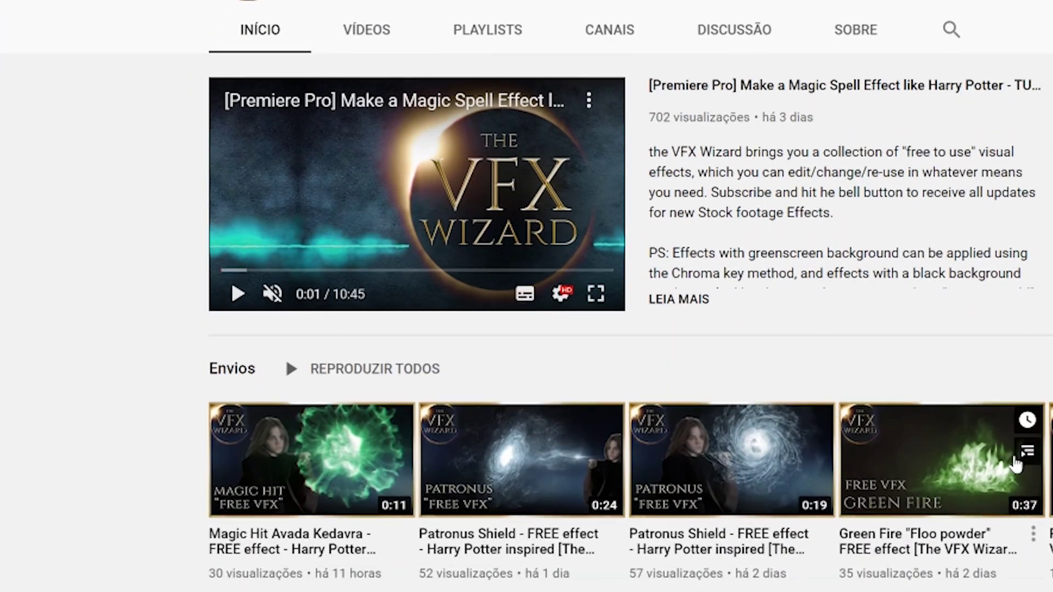
pyautogui.scroll(-8, 1015, 464)
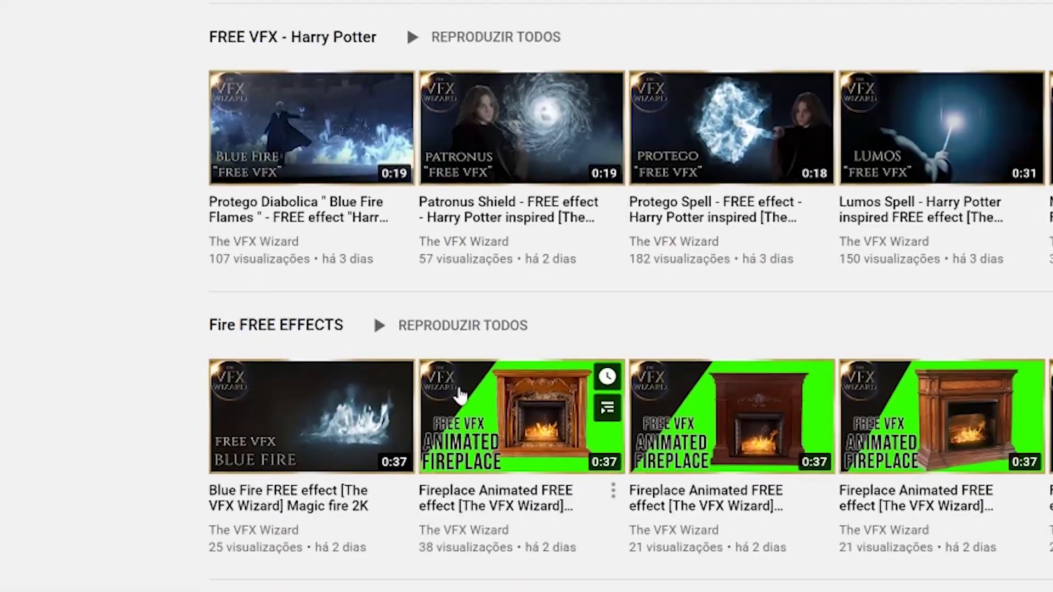